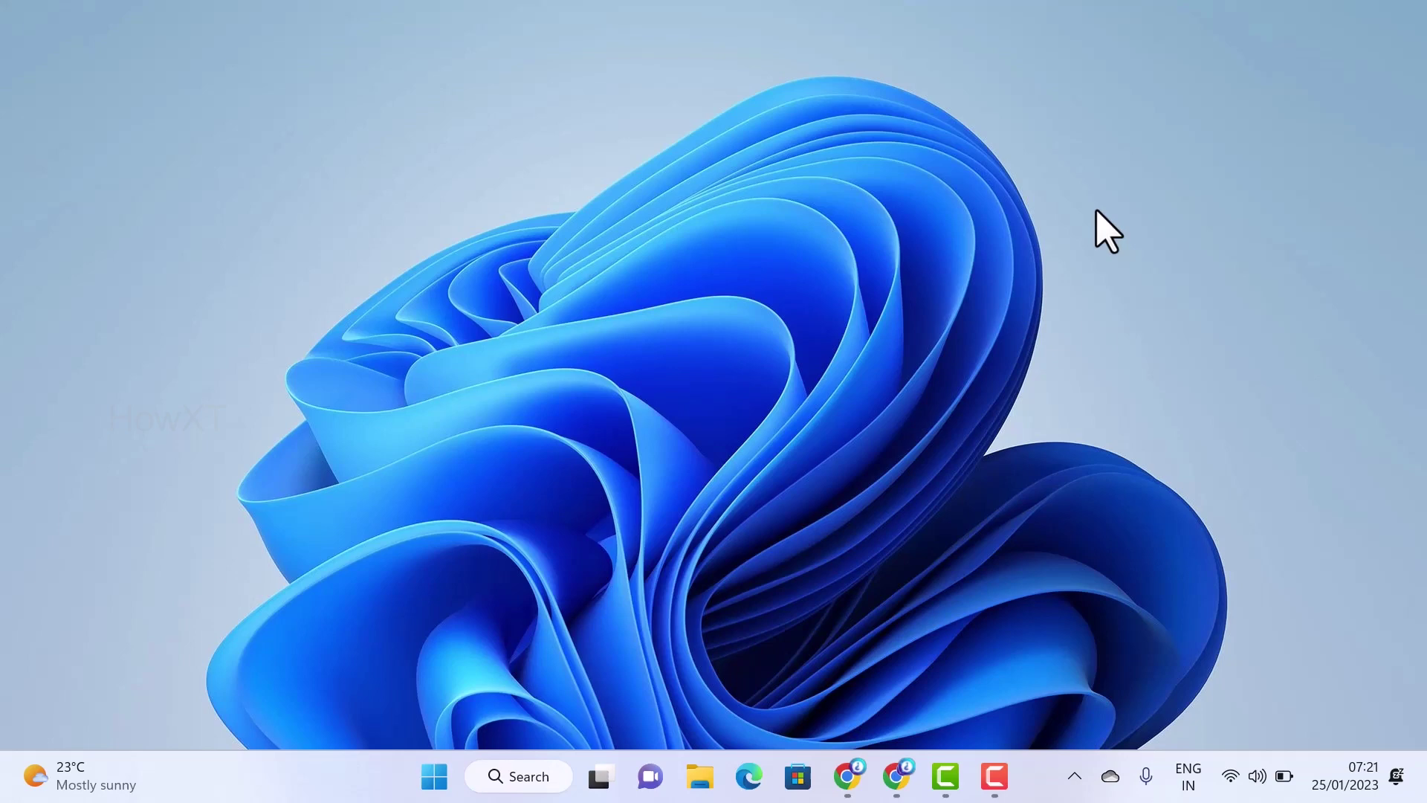
Restore Chrome and launch Google Sheets from the Google apps menu
left_click(896, 776)
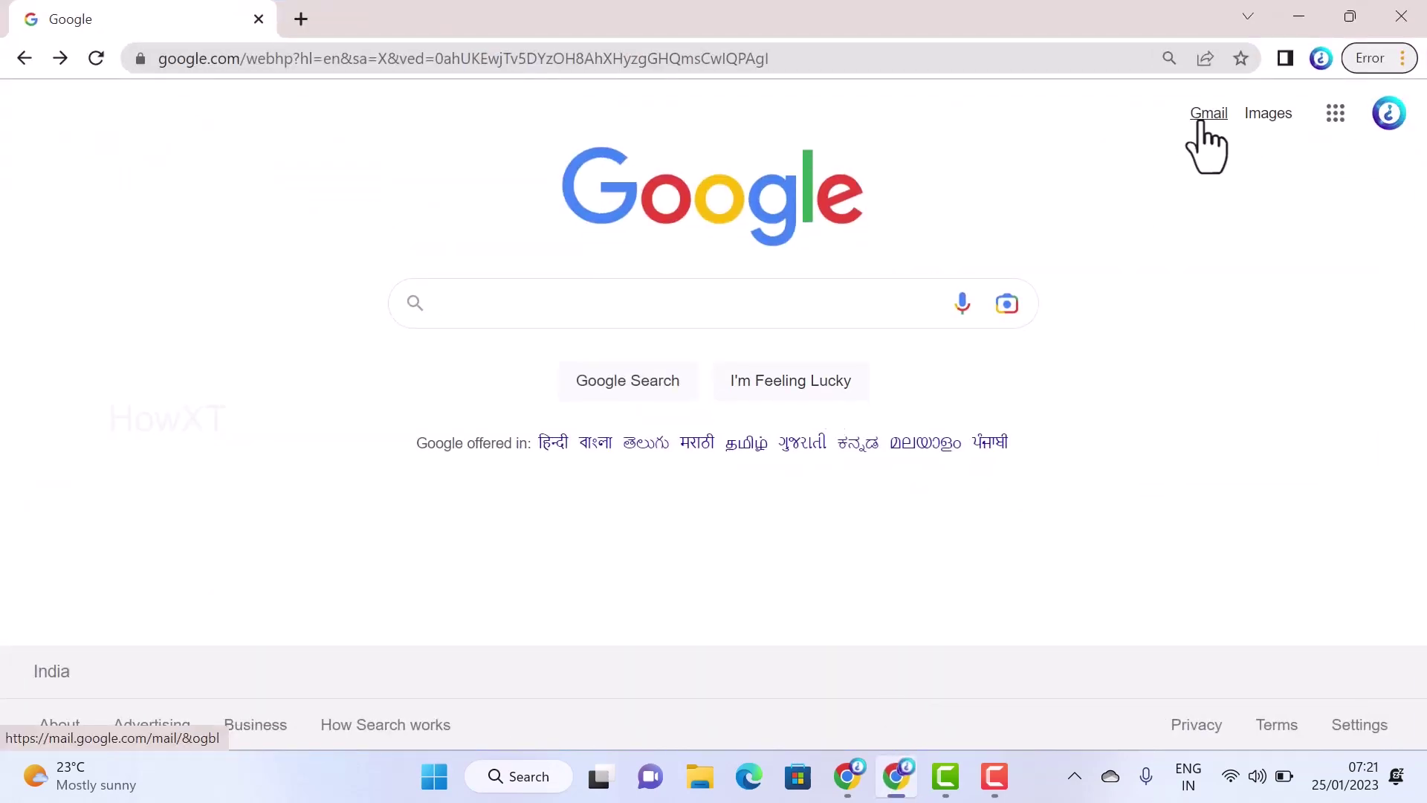
left_click(1332, 115)
scroll(1290, 357, "down", 7)
left_click(1345, 327)
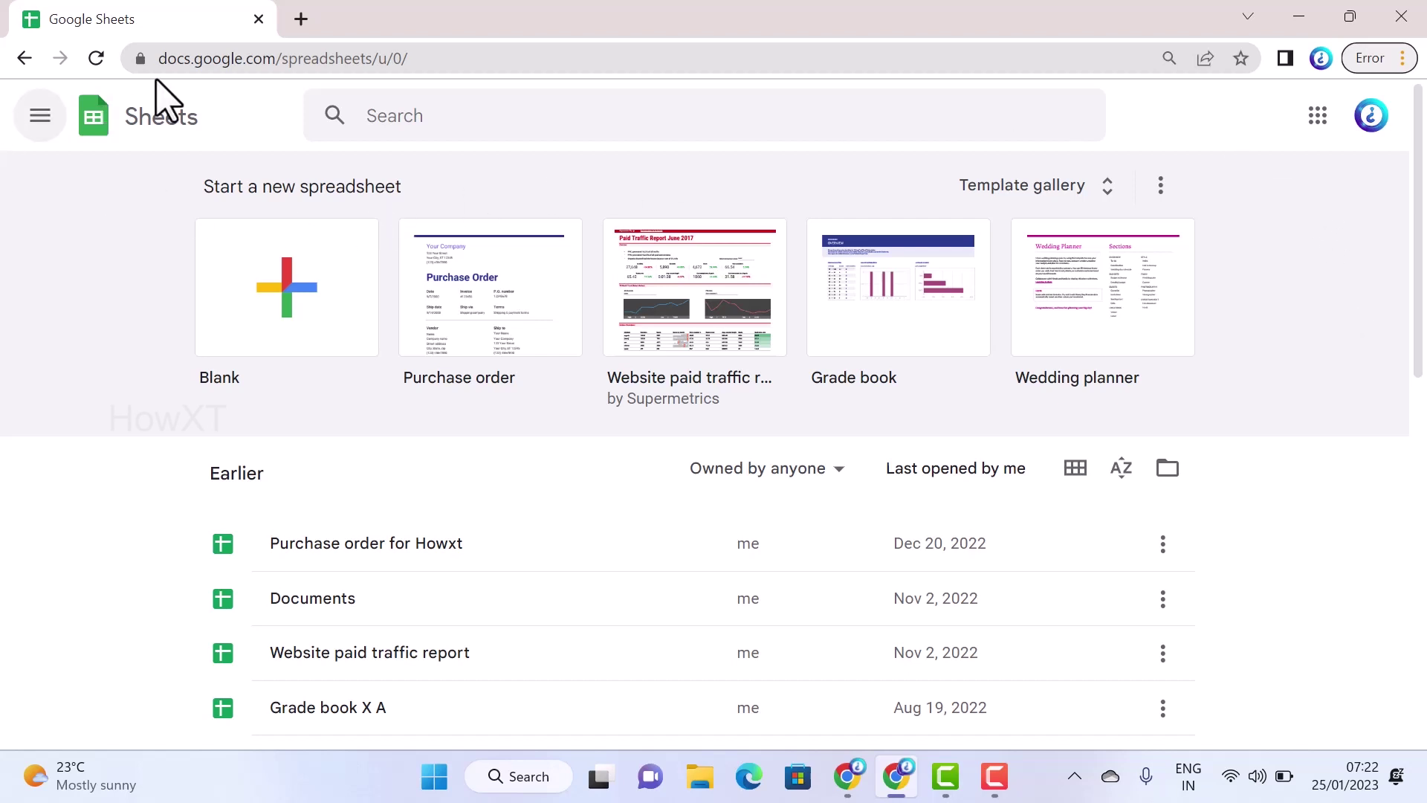
Open the Sheets template gallery and scroll down to the Personal templates
left_click(1011, 189)
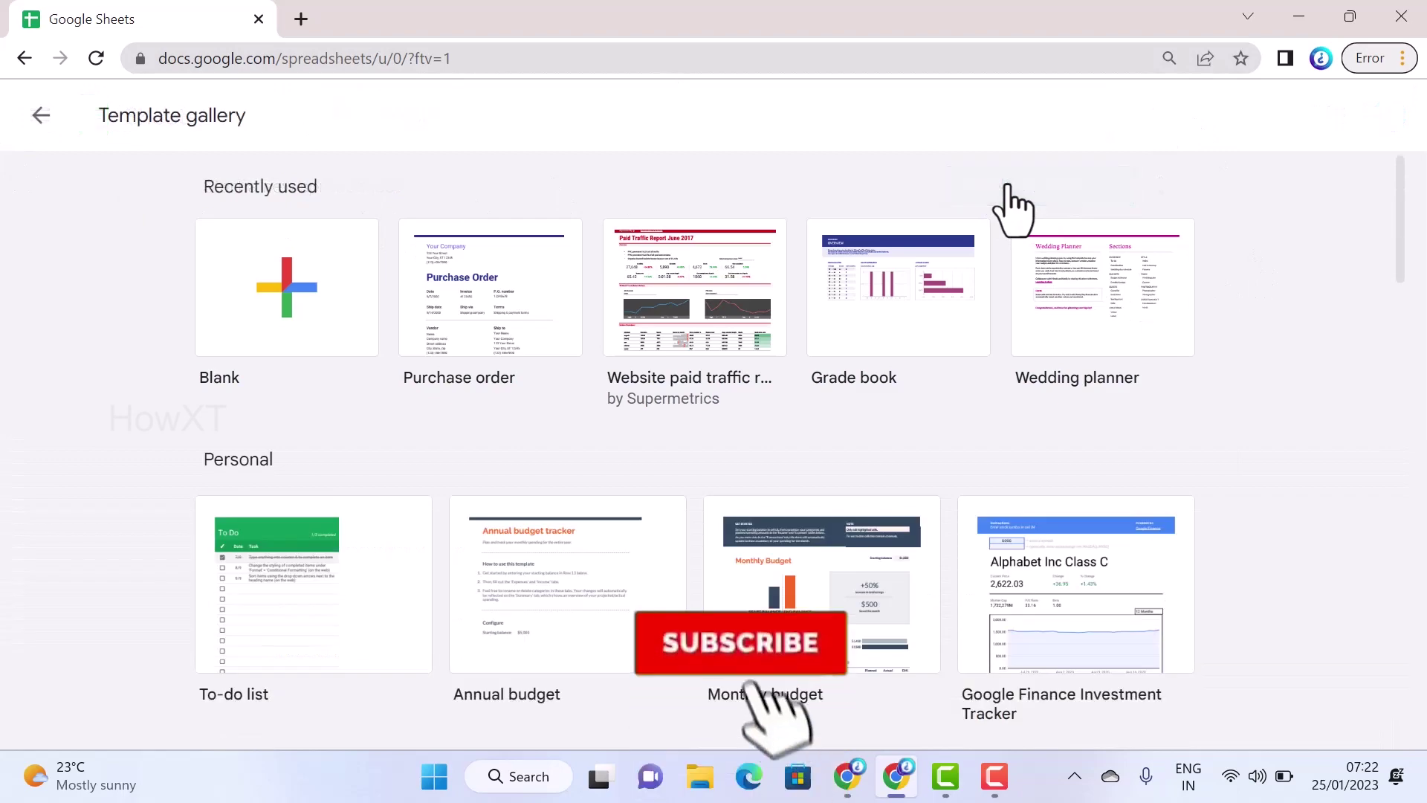
scroll(1092, 436, "down", 5)
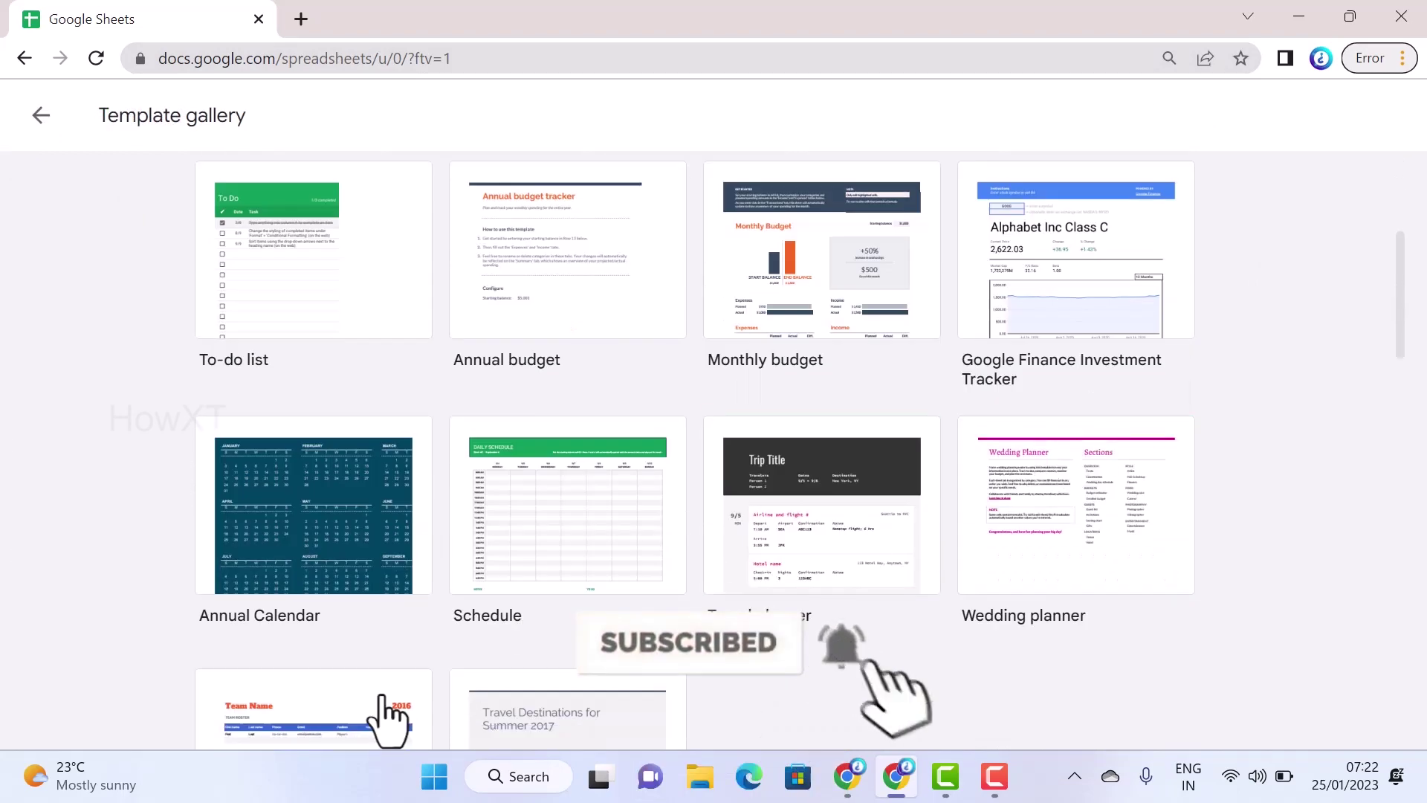
Create a new spreadsheet from the Annual Calendar template
left_click(308, 546)
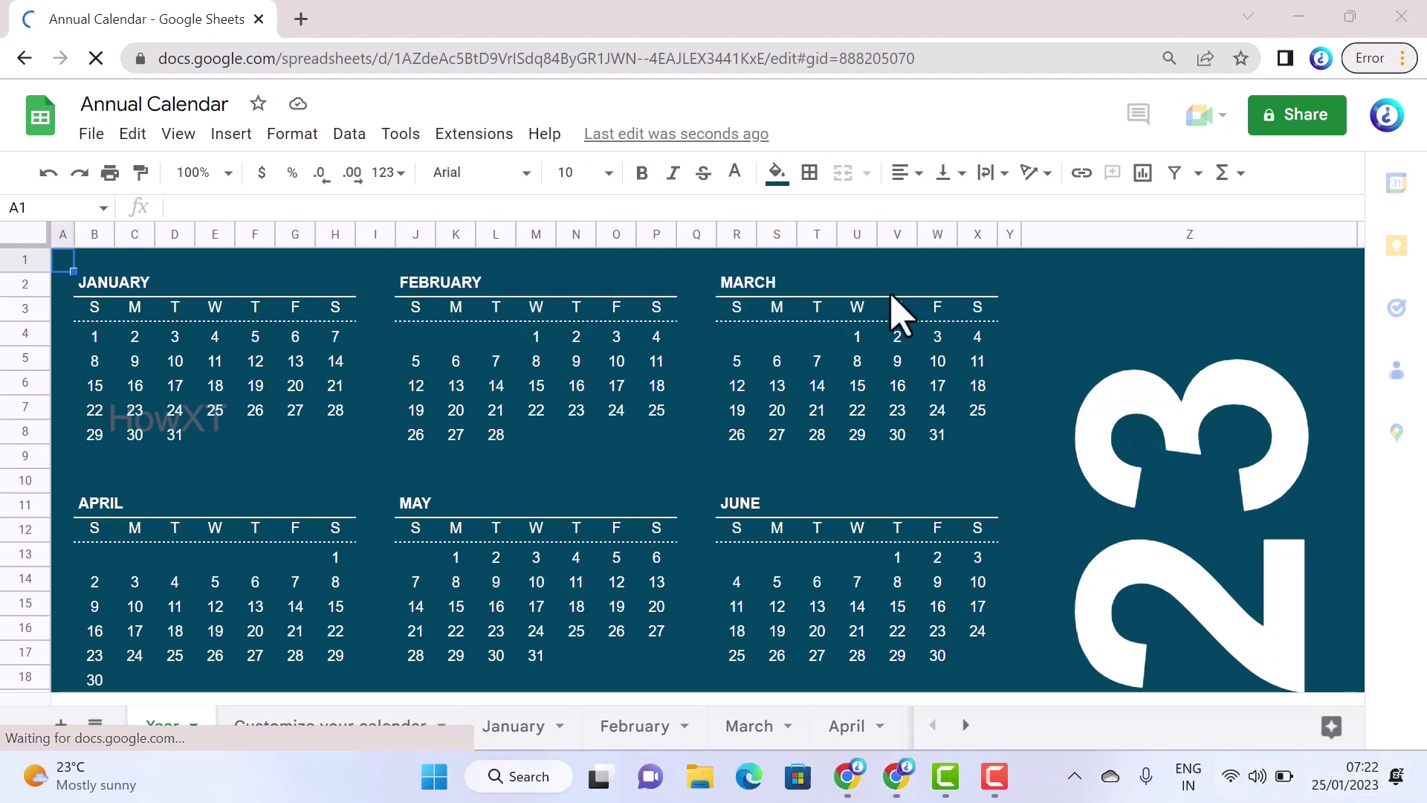
key("super+n")
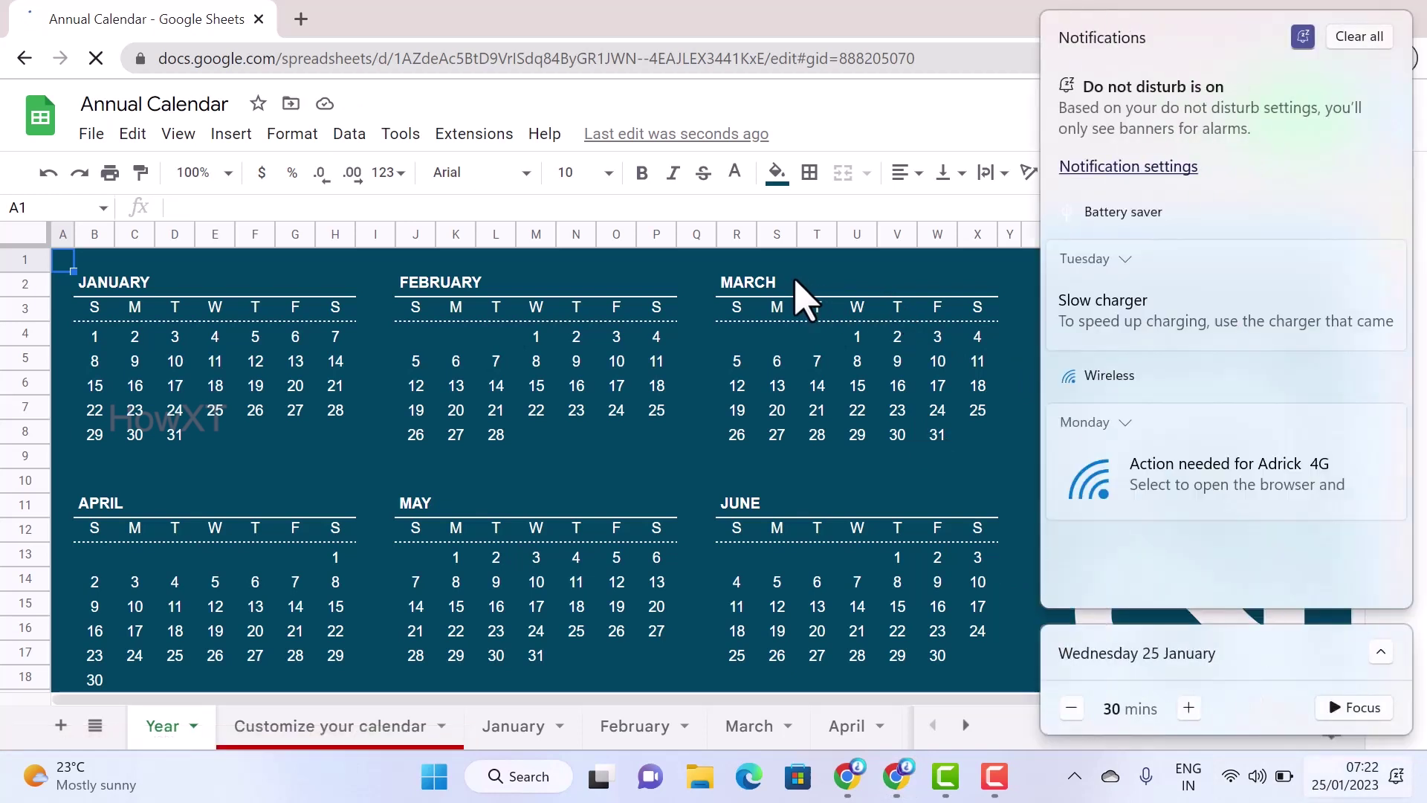
left_click(799, 278)
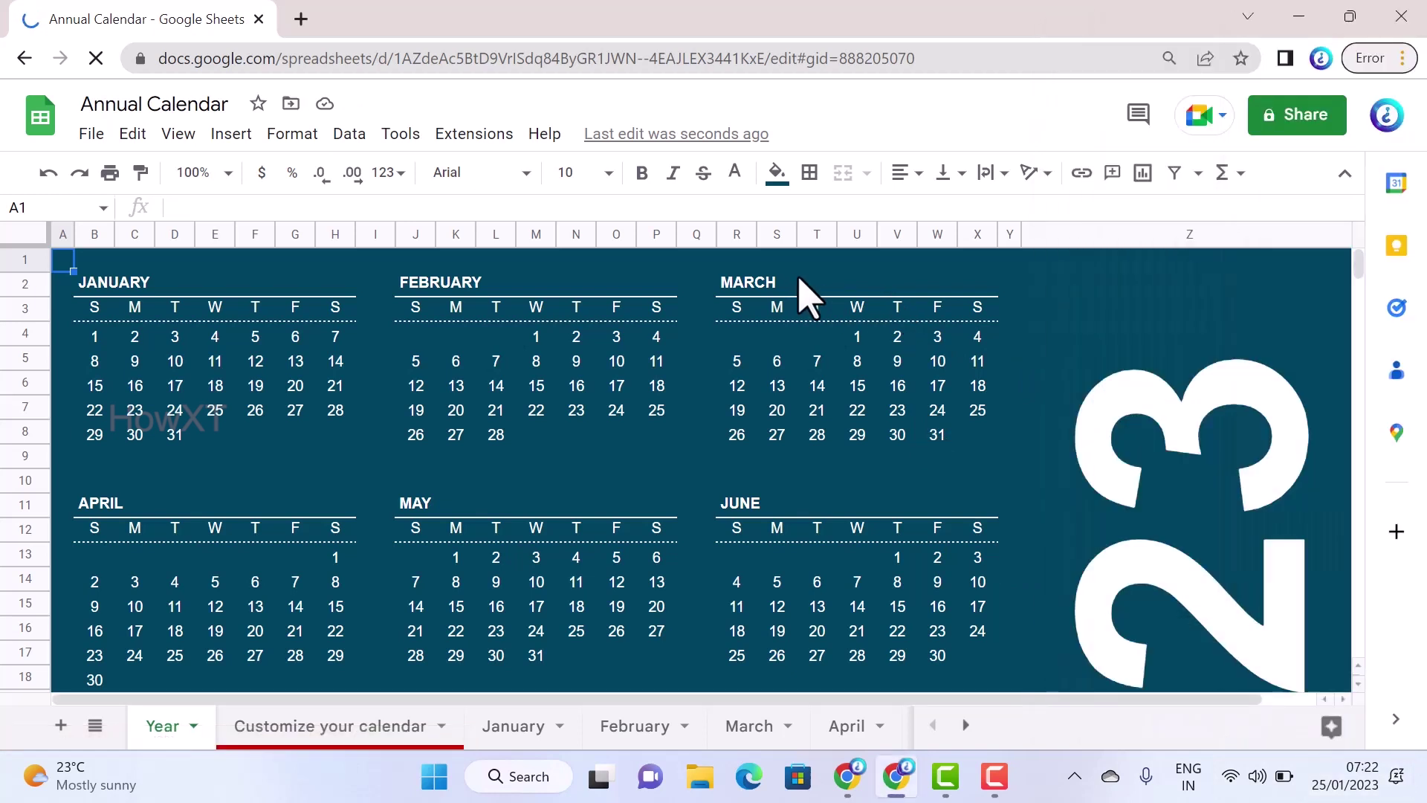
left_click(799, 278)
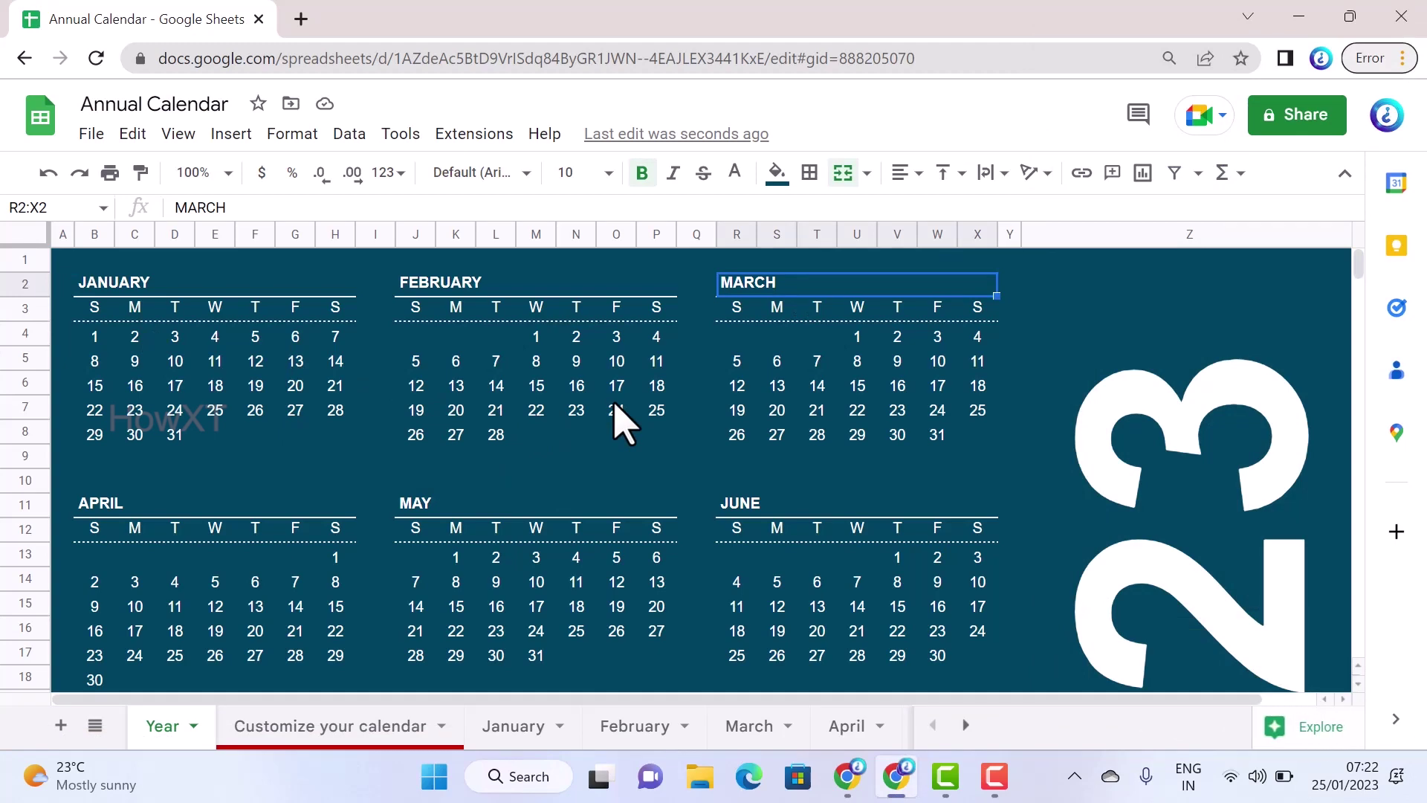
scroll(614, 405, "down", 1)
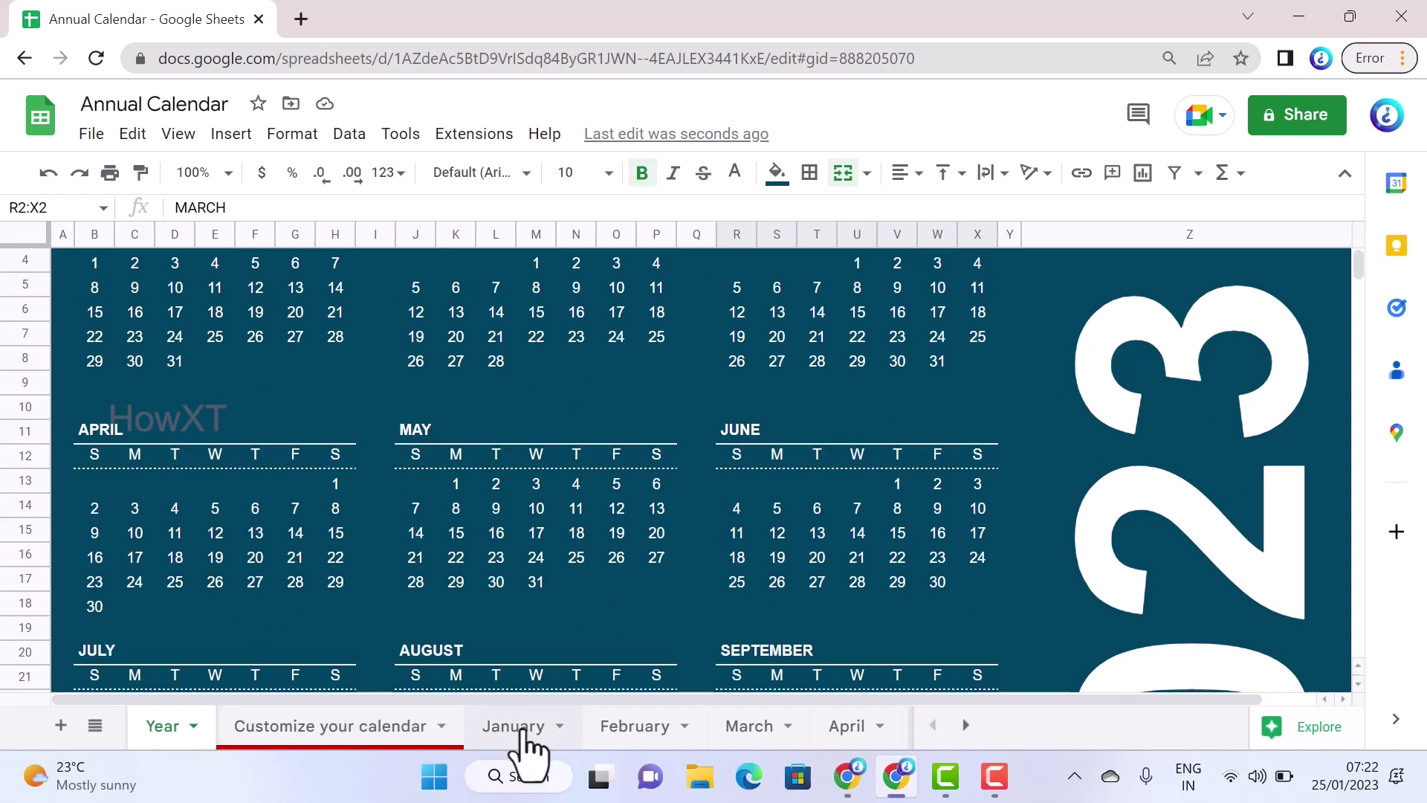
Look through the January, February, March and December sheets, then scroll the tabs back to Year
left_click(550, 727)
left_click(631, 732)
left_click(750, 728)
left_click(965, 724)
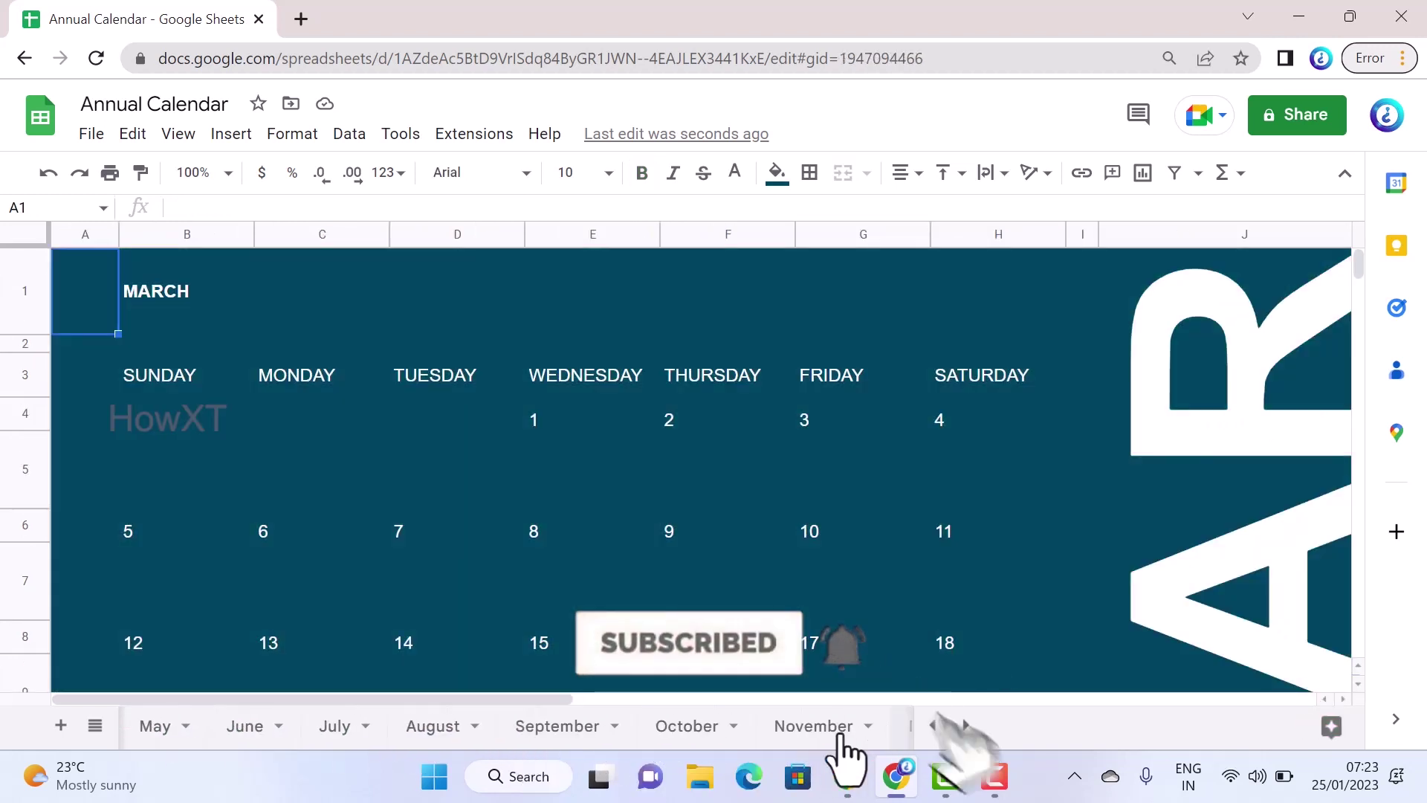
left_click(965, 725)
left_click(831, 729)
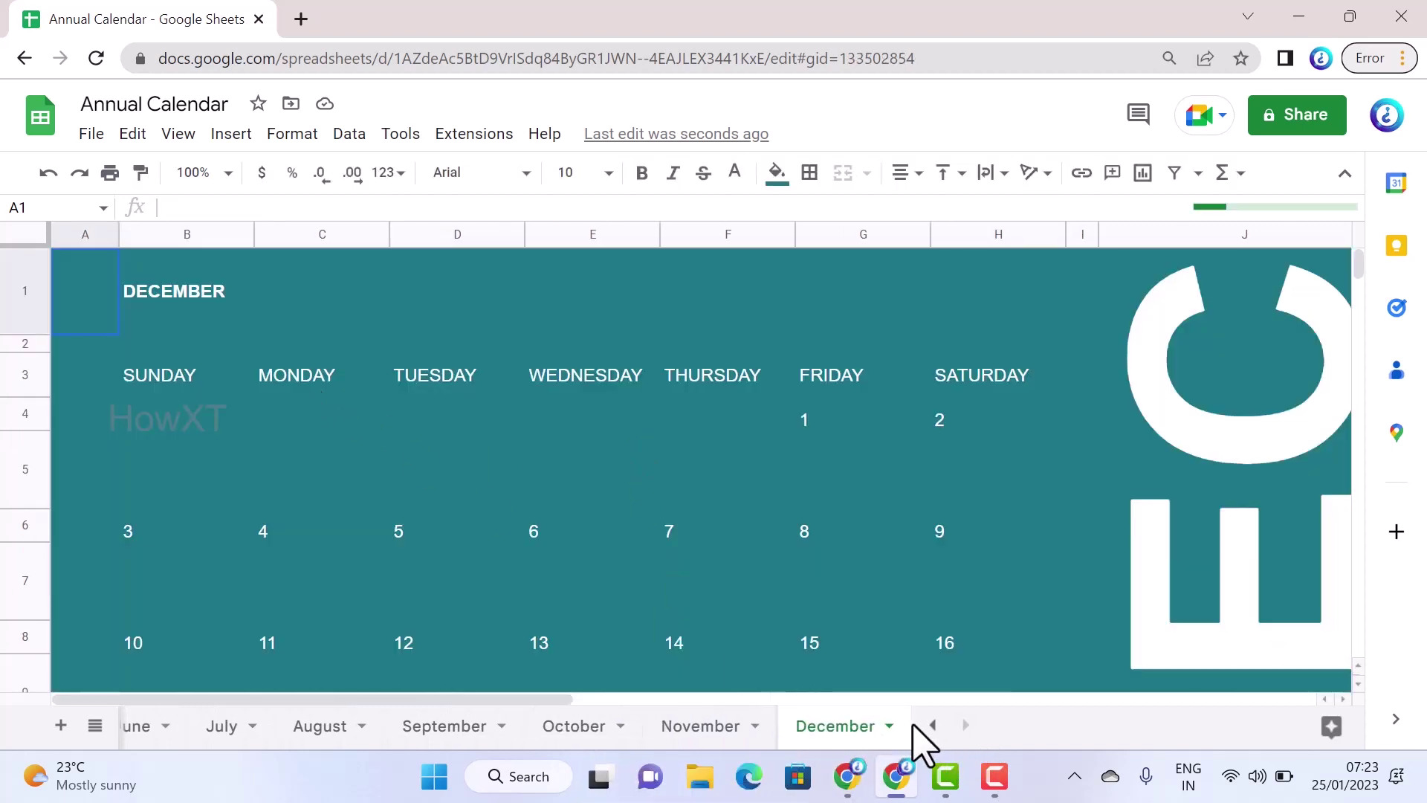
left_click(928, 726)
left_click(927, 726)
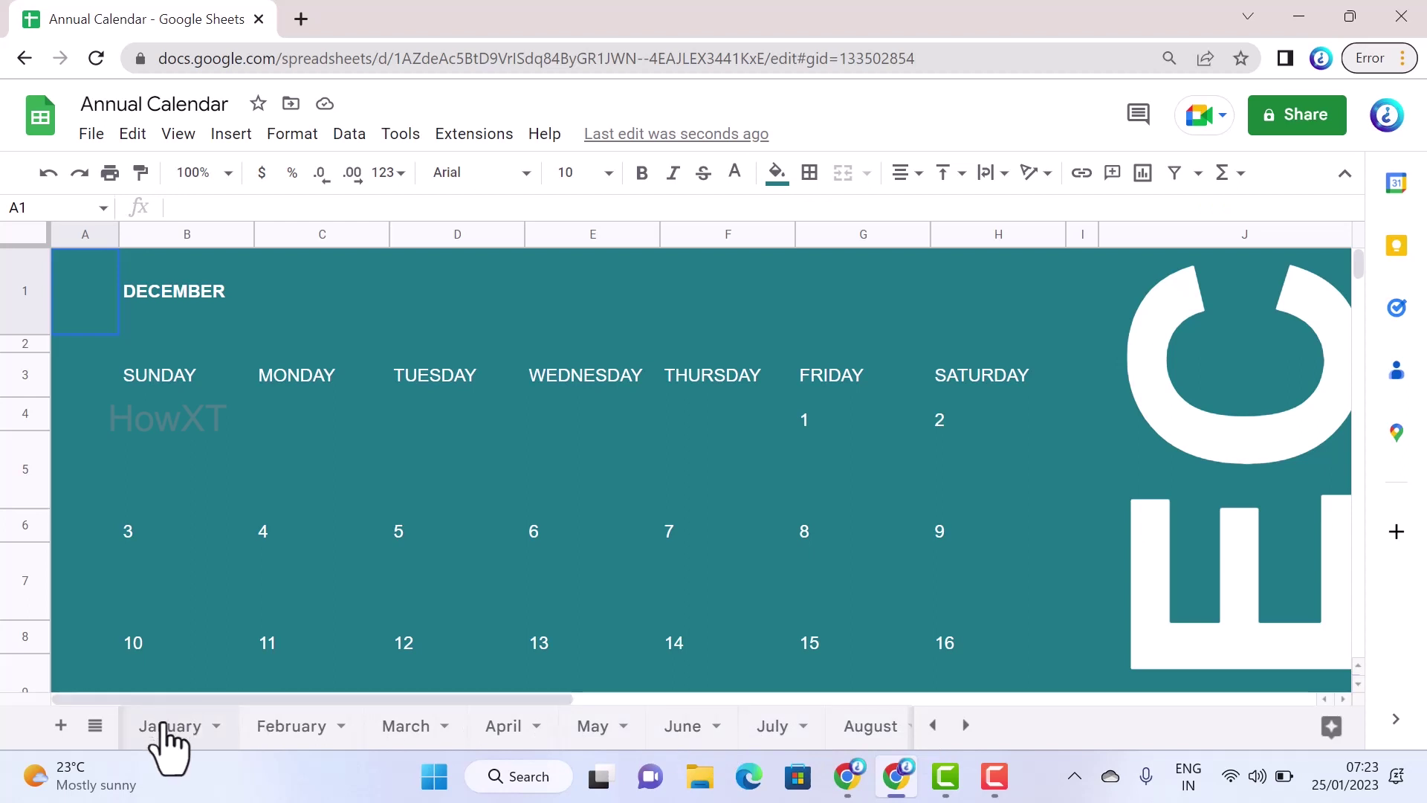
left_click(931, 726)
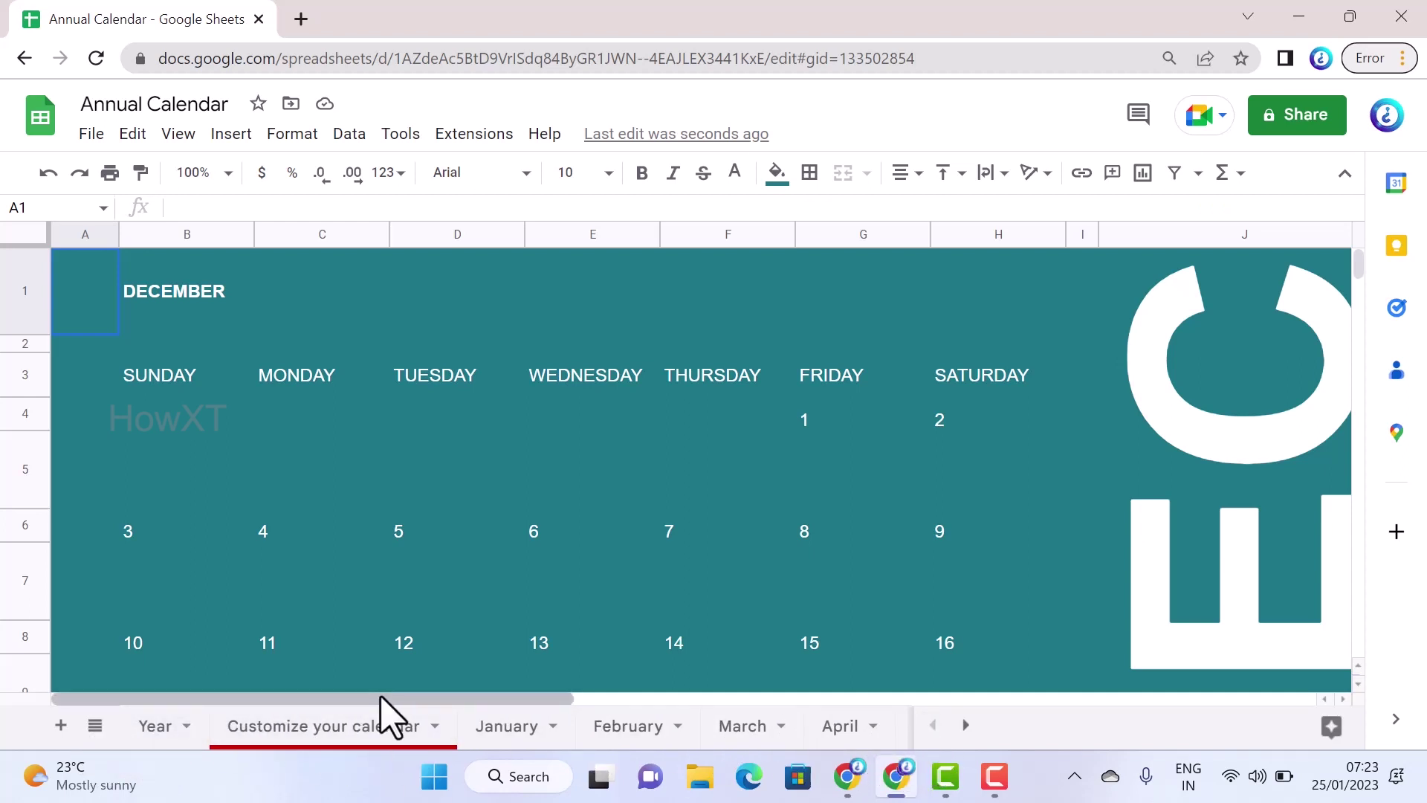
Open the Themes panel from the Format menu and browse the theme list
left_click(291, 135)
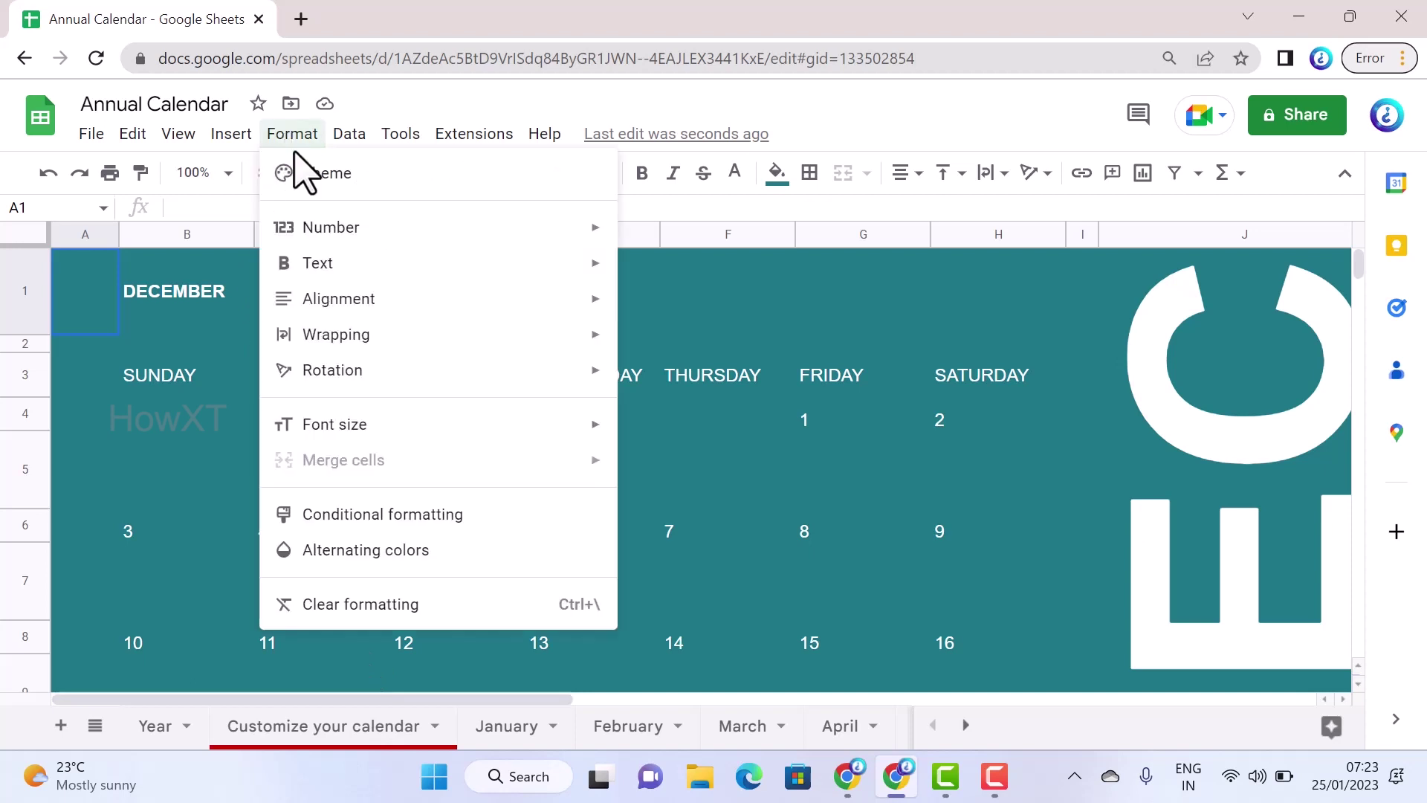
left_click(315, 178)
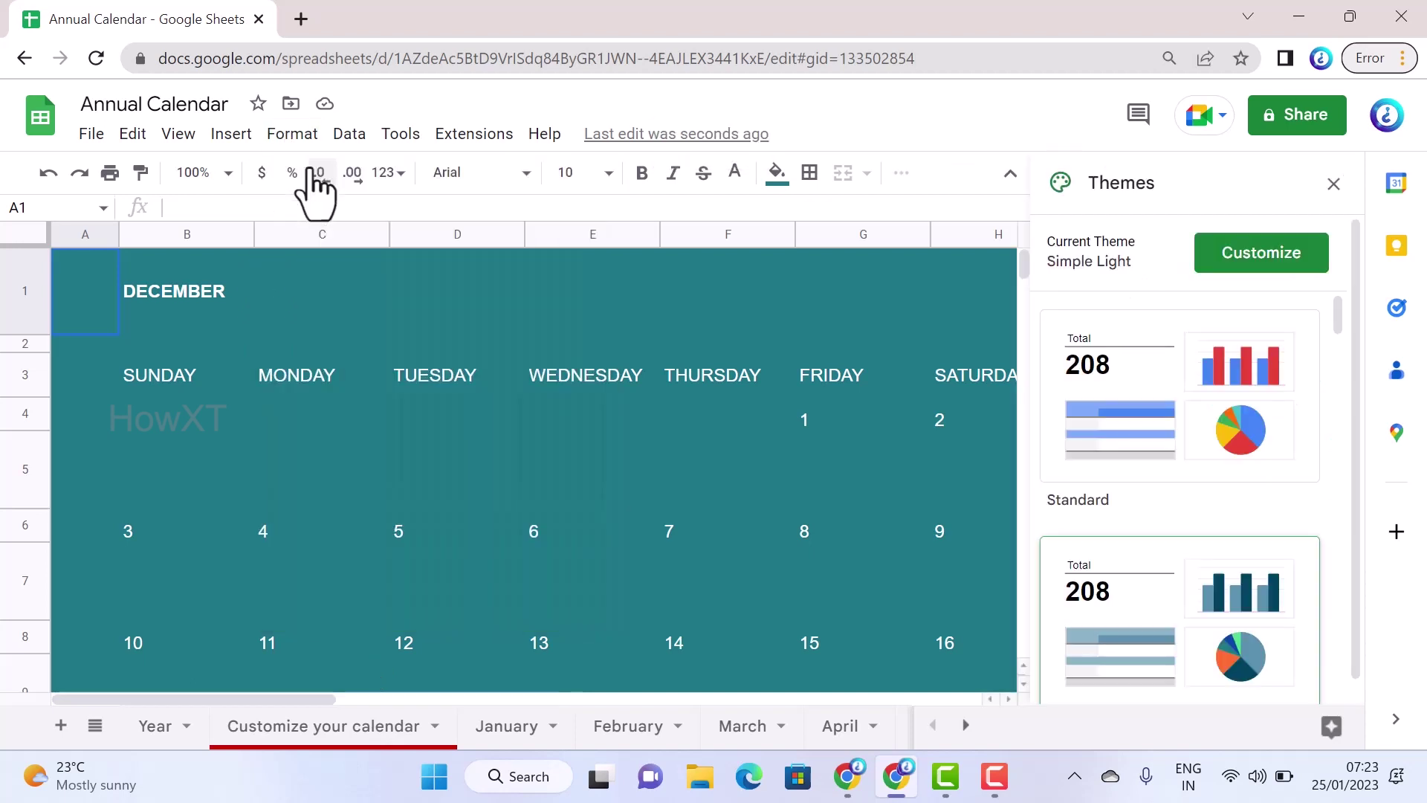
scroll(1258, 490, "down", 9)
scroll(1256, 511, "down", 15)
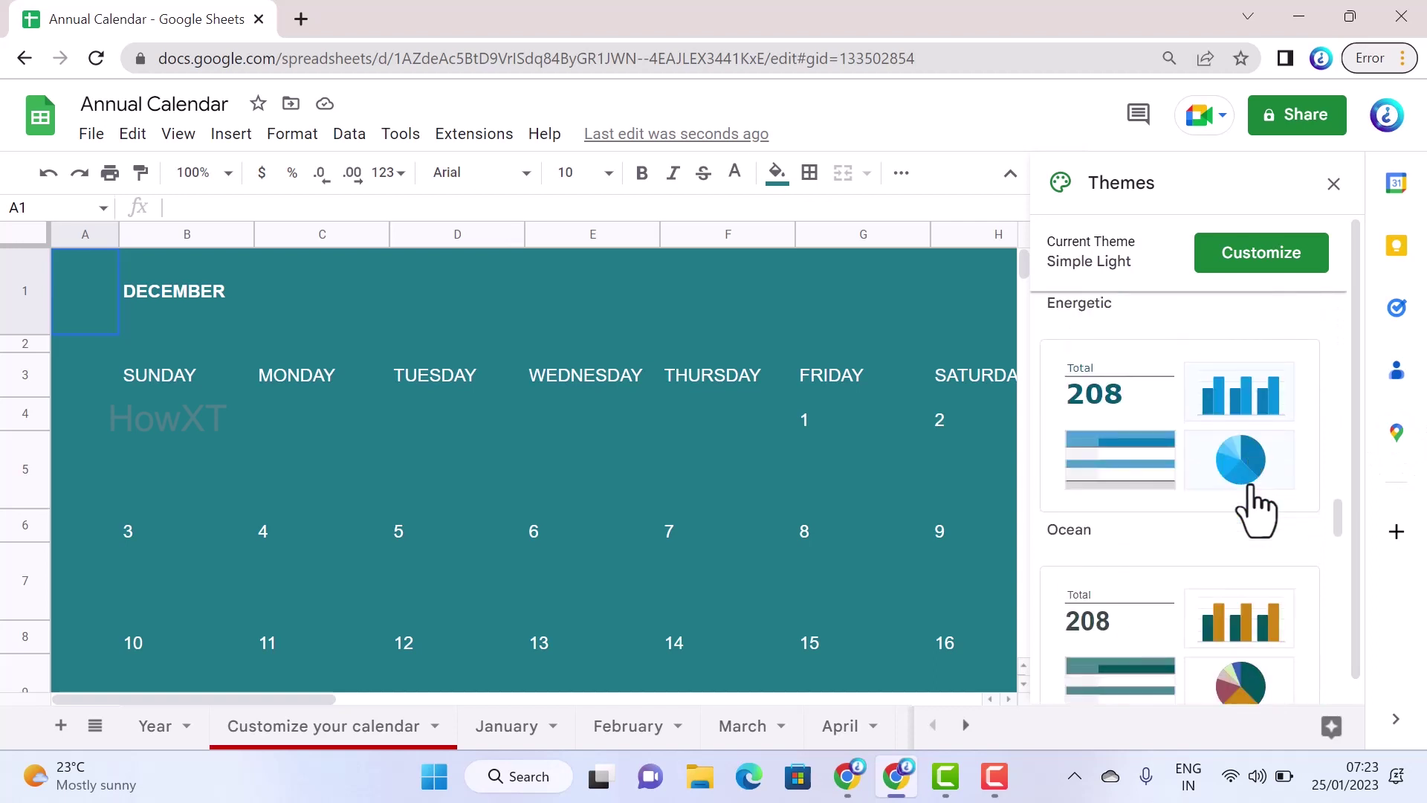
scroll(1253, 504, "down", 5)
scroll(1256, 509, "up", 3)
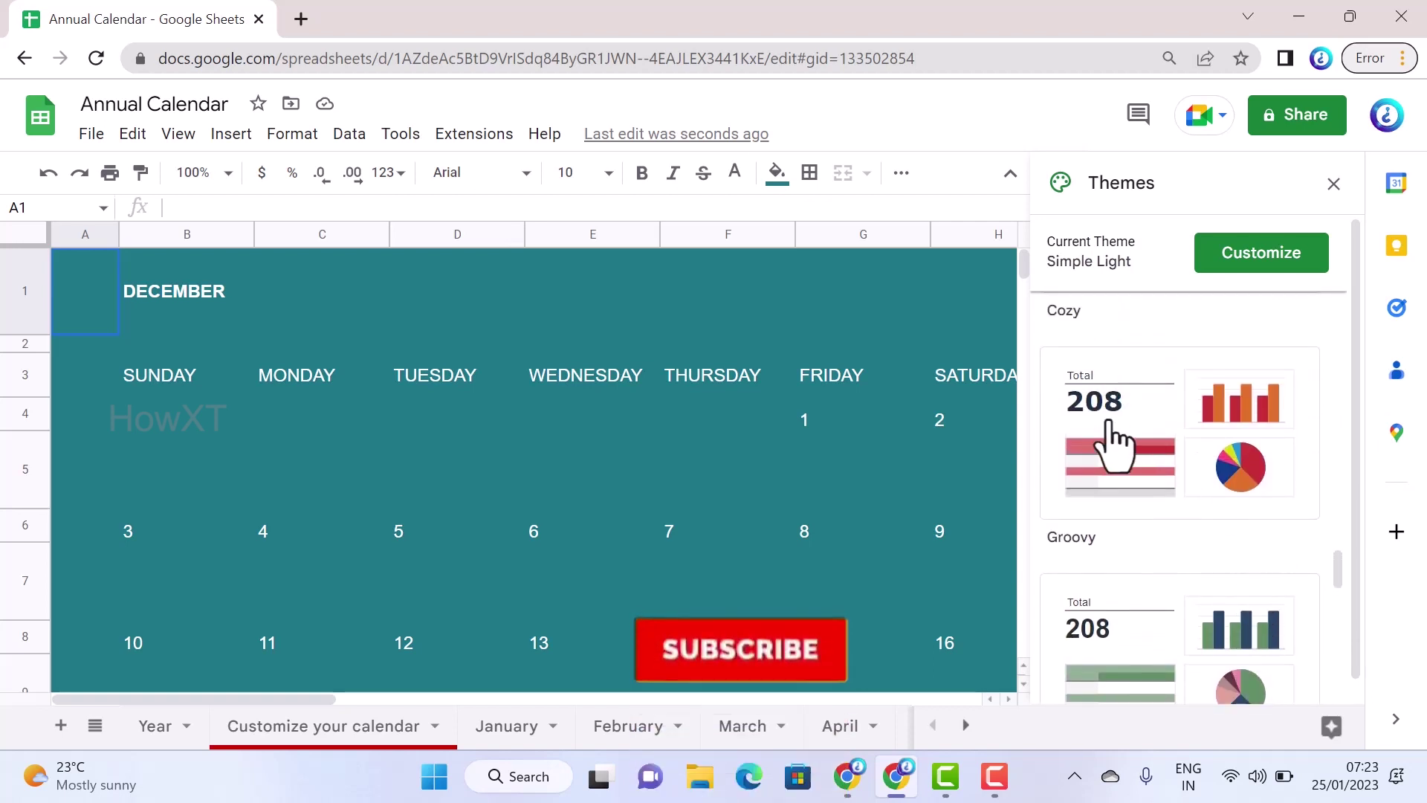
Try the Groovy, Calm and Vintage themes, settling on Calm
left_click(1111, 428)
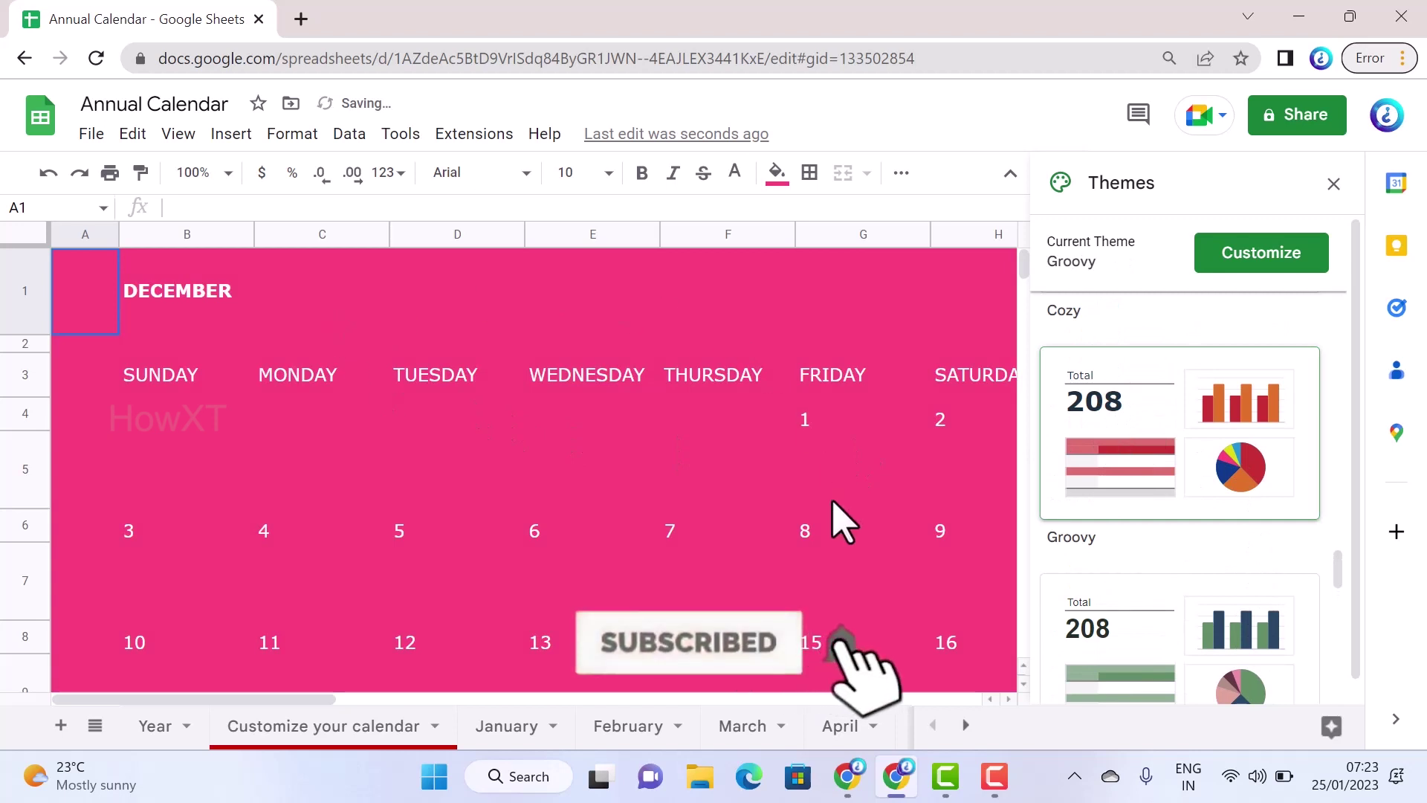
scroll(1211, 627, "down", 1)
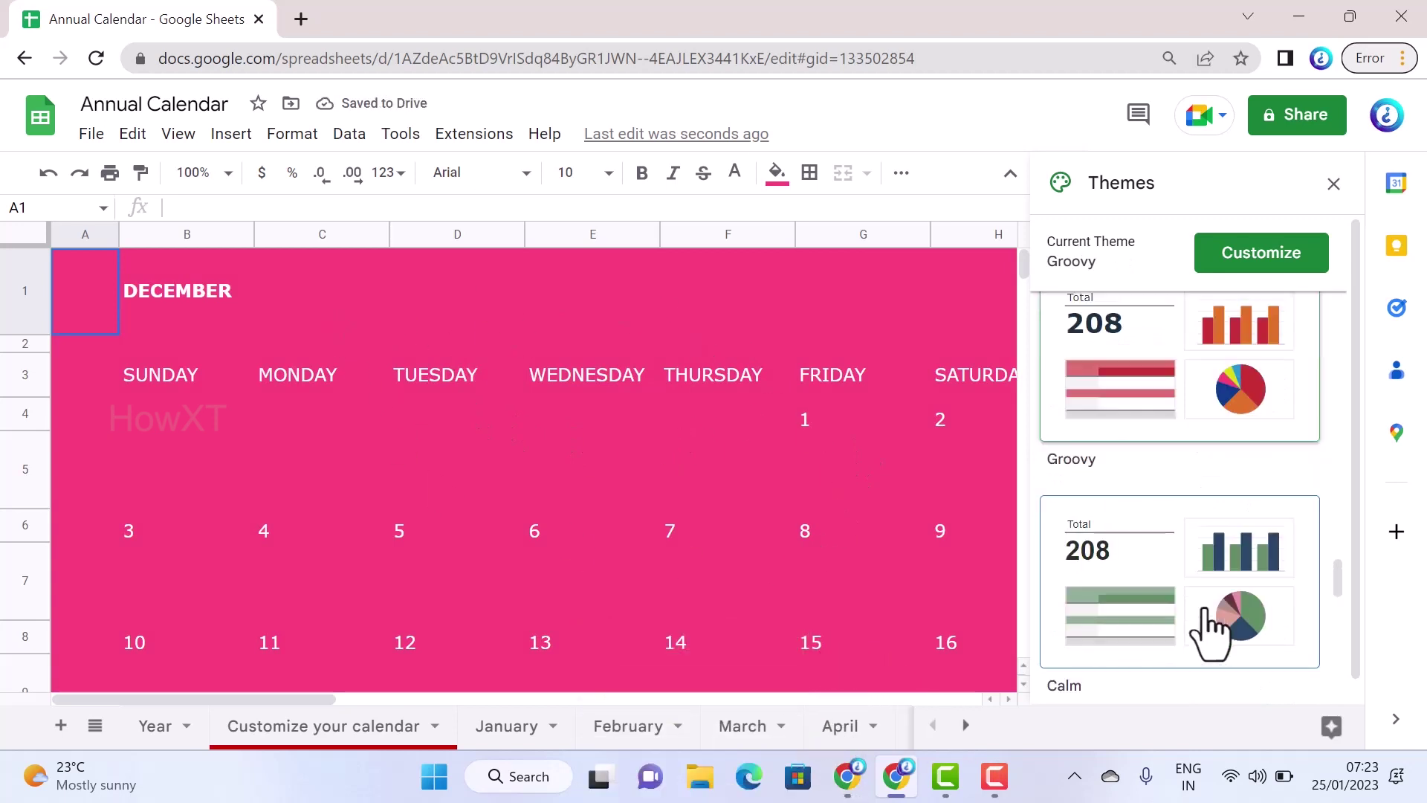
left_click(1209, 629)
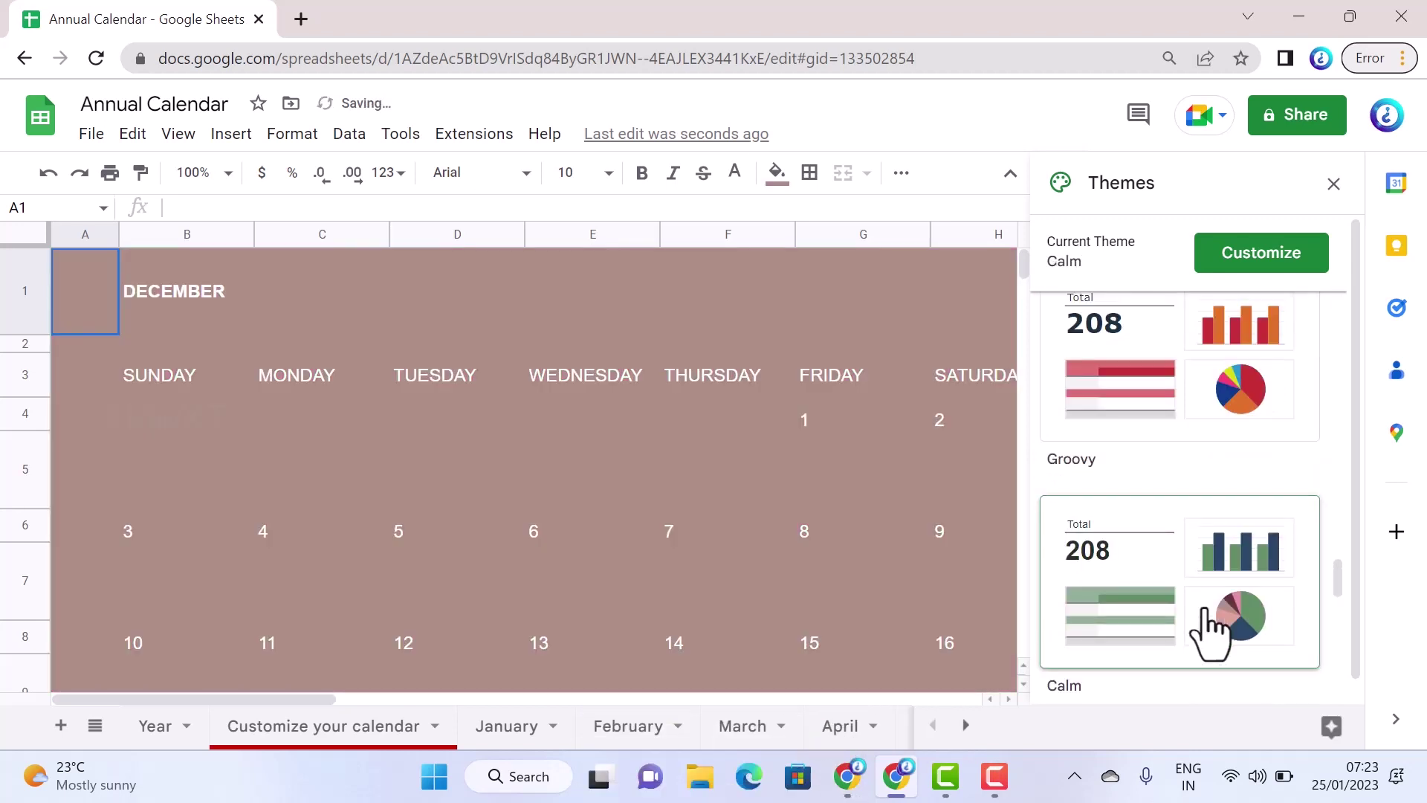
scroll(1211, 628, "down", 7)
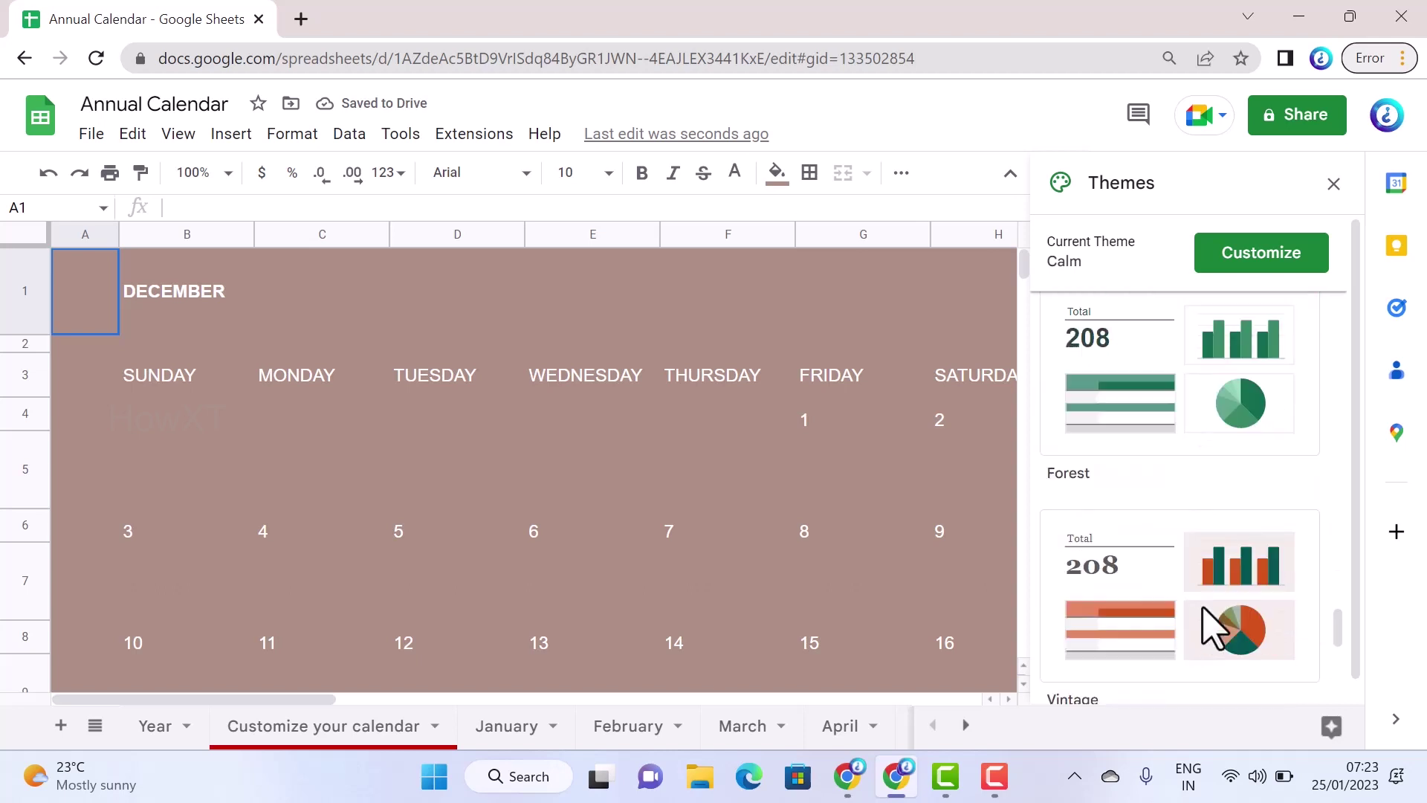
left_click(1198, 513)
scroll(1159, 461, "up", 3)
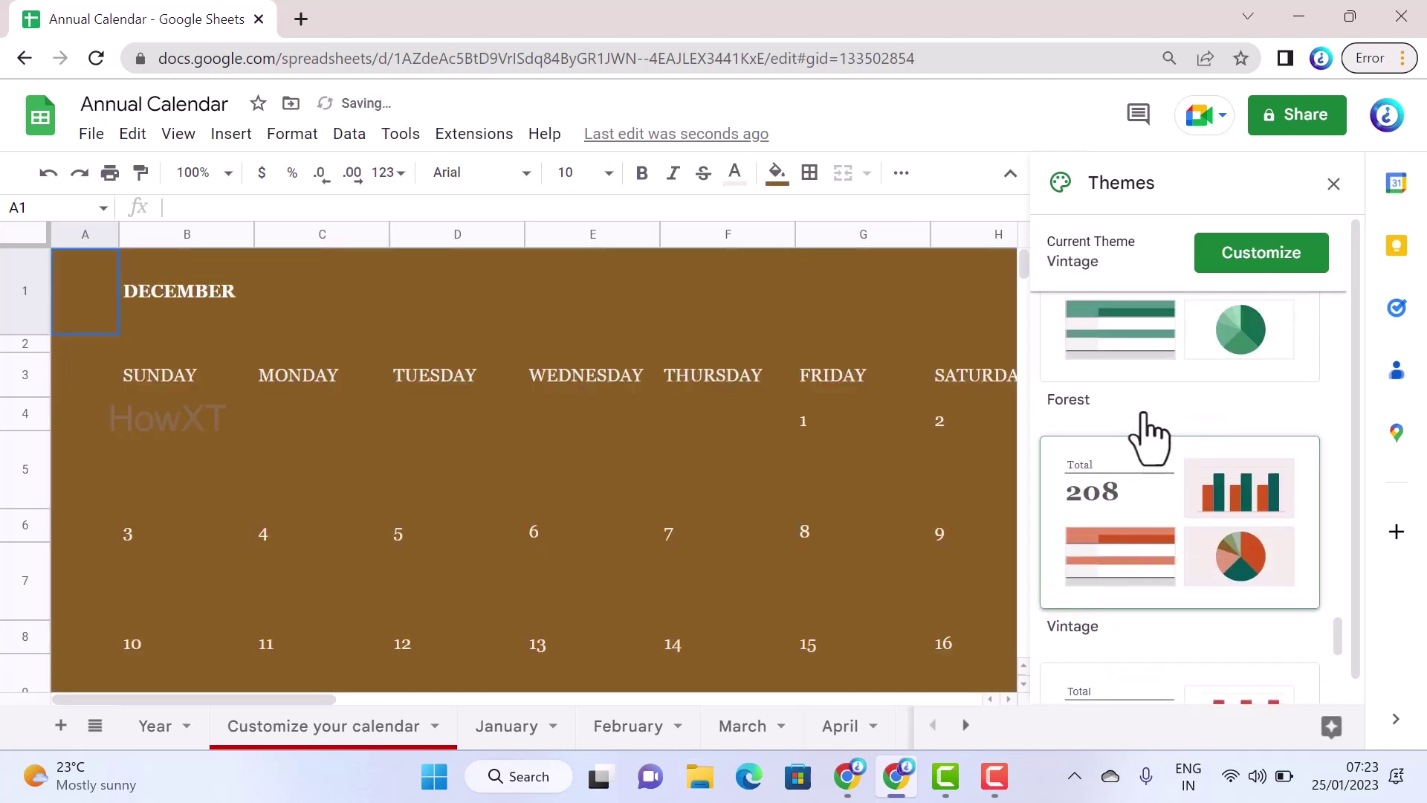
scroll(1148, 438, "up", 2)
left_click(1148, 427)
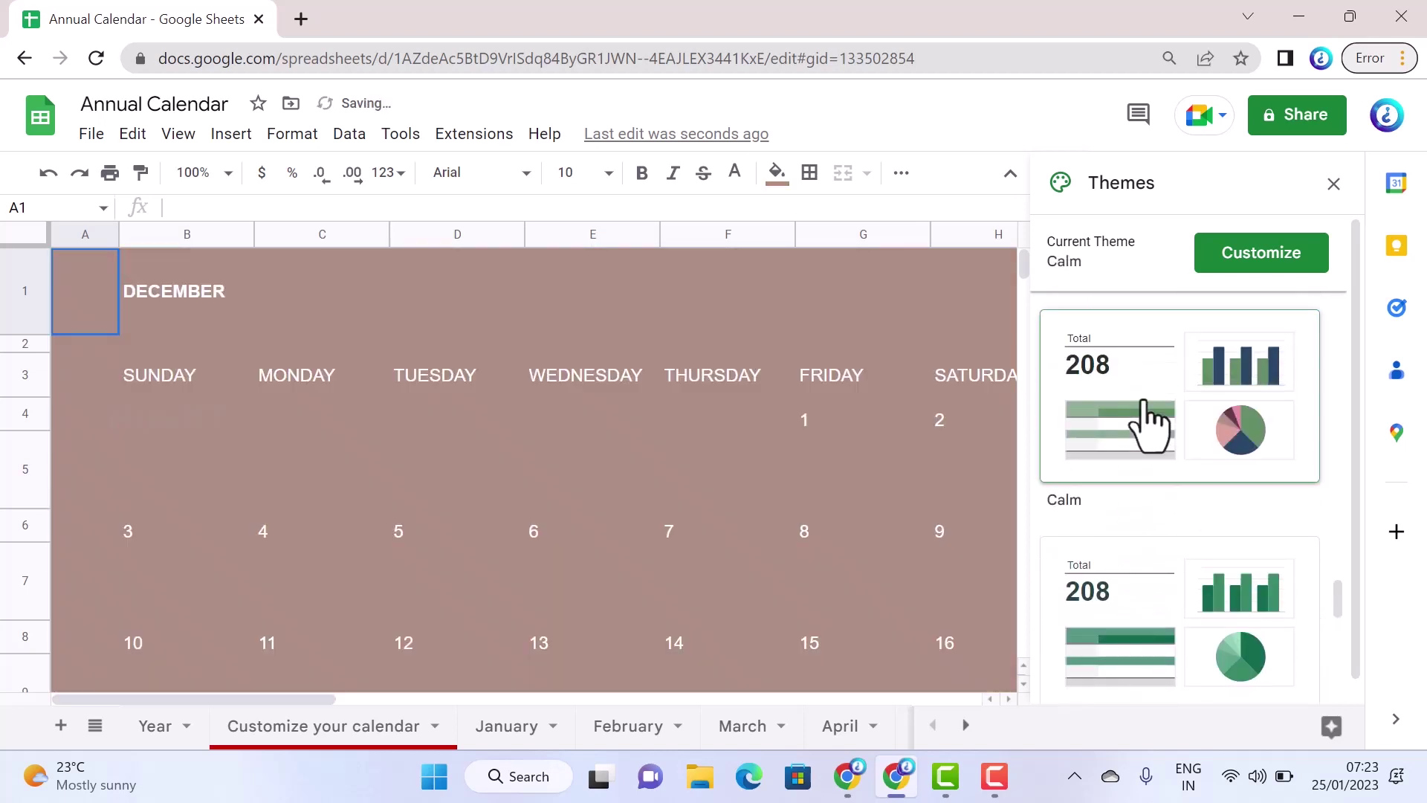
Compare the Year and March sheets, then switch the calendar theme from Calm to Groovy
left_click(170, 728)
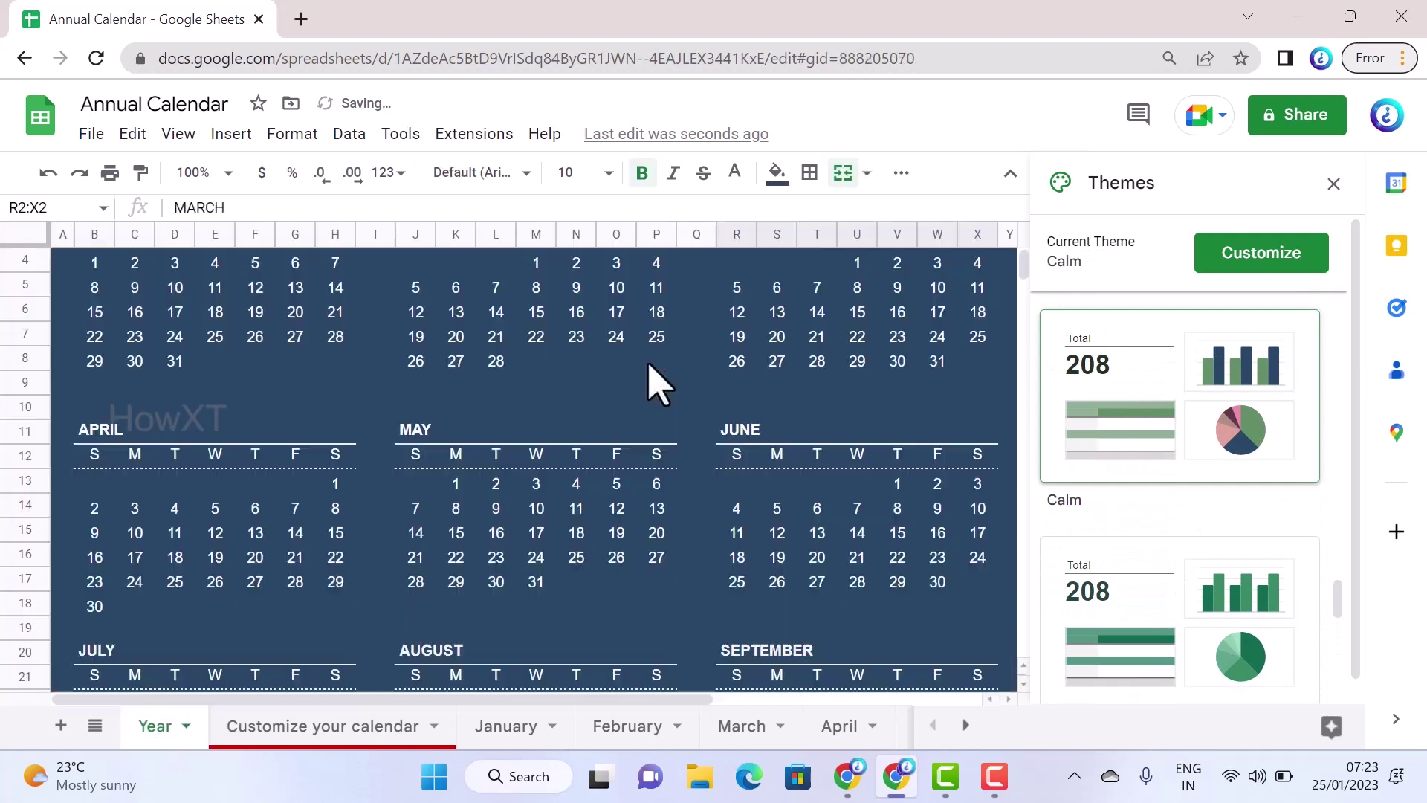
left_click(724, 727)
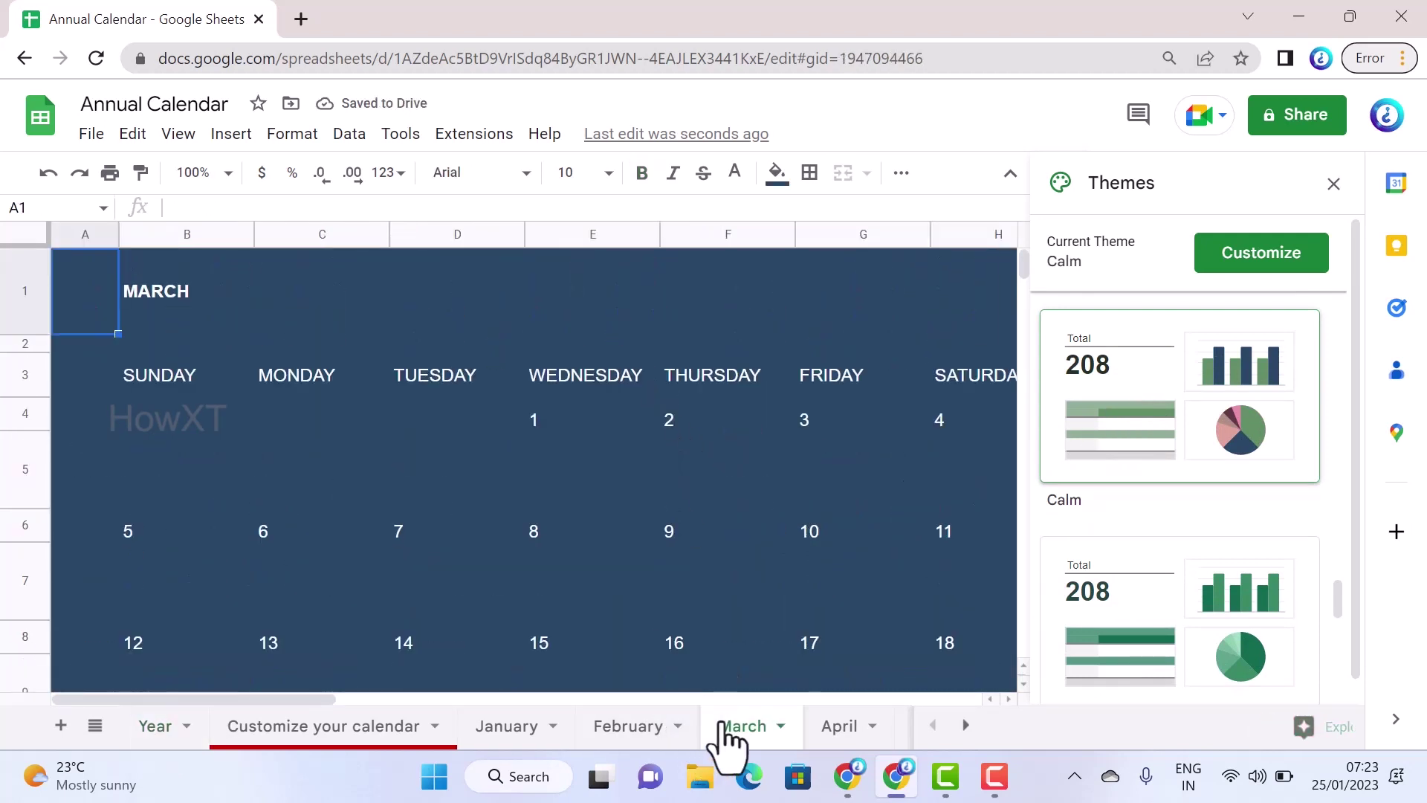
left_click(158, 732)
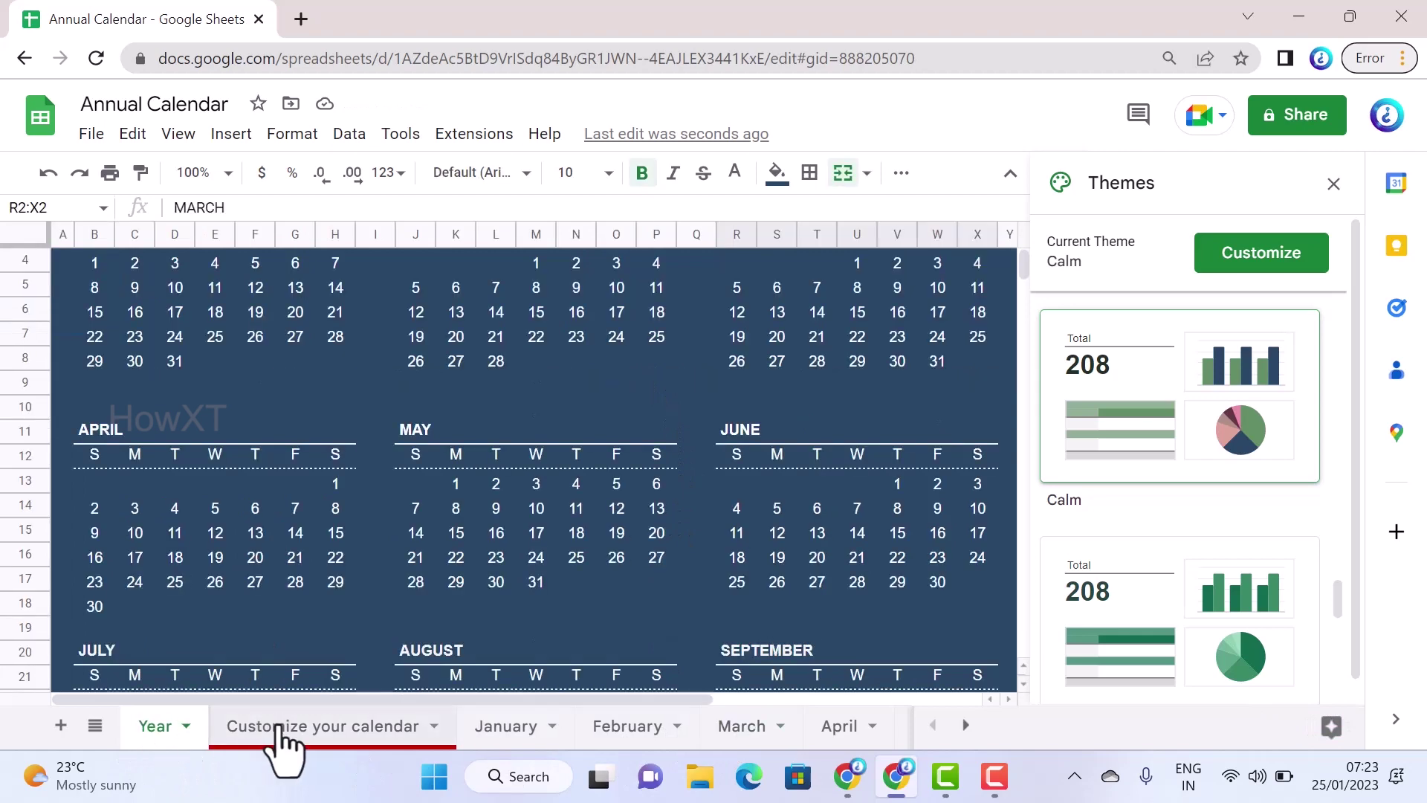
left_click(1202, 427)
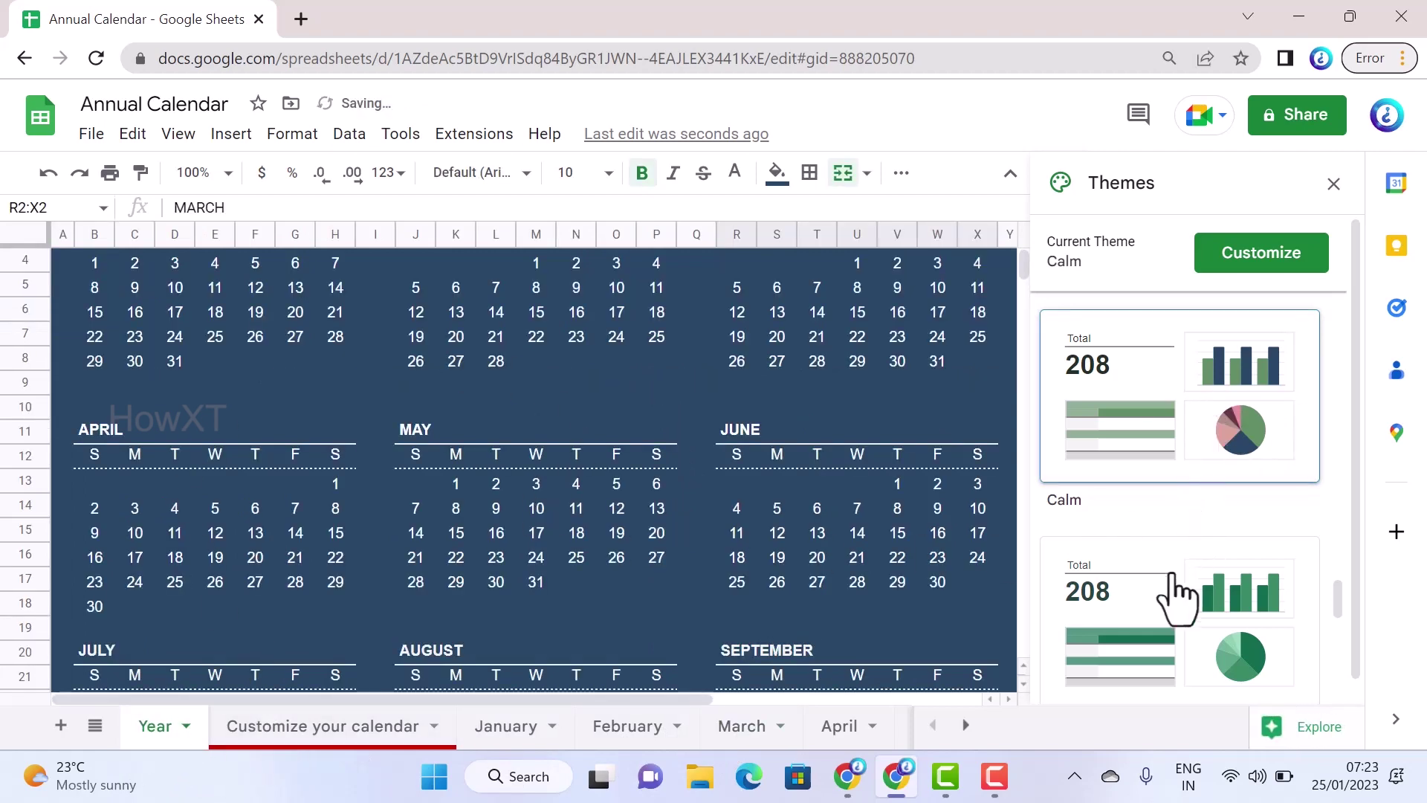
scroll(1174, 595, "up", 3)
left_click(1172, 428)
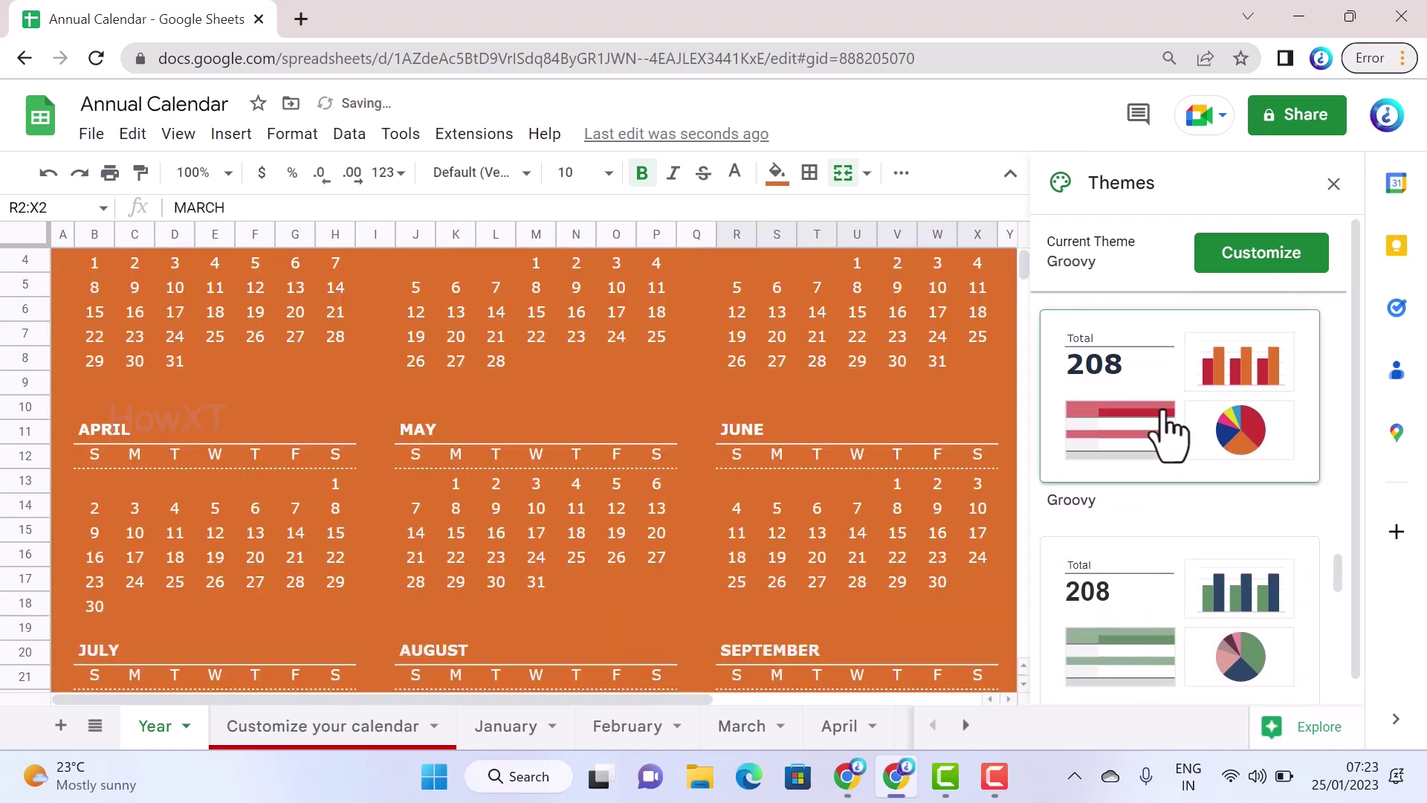
left_click(508, 318)
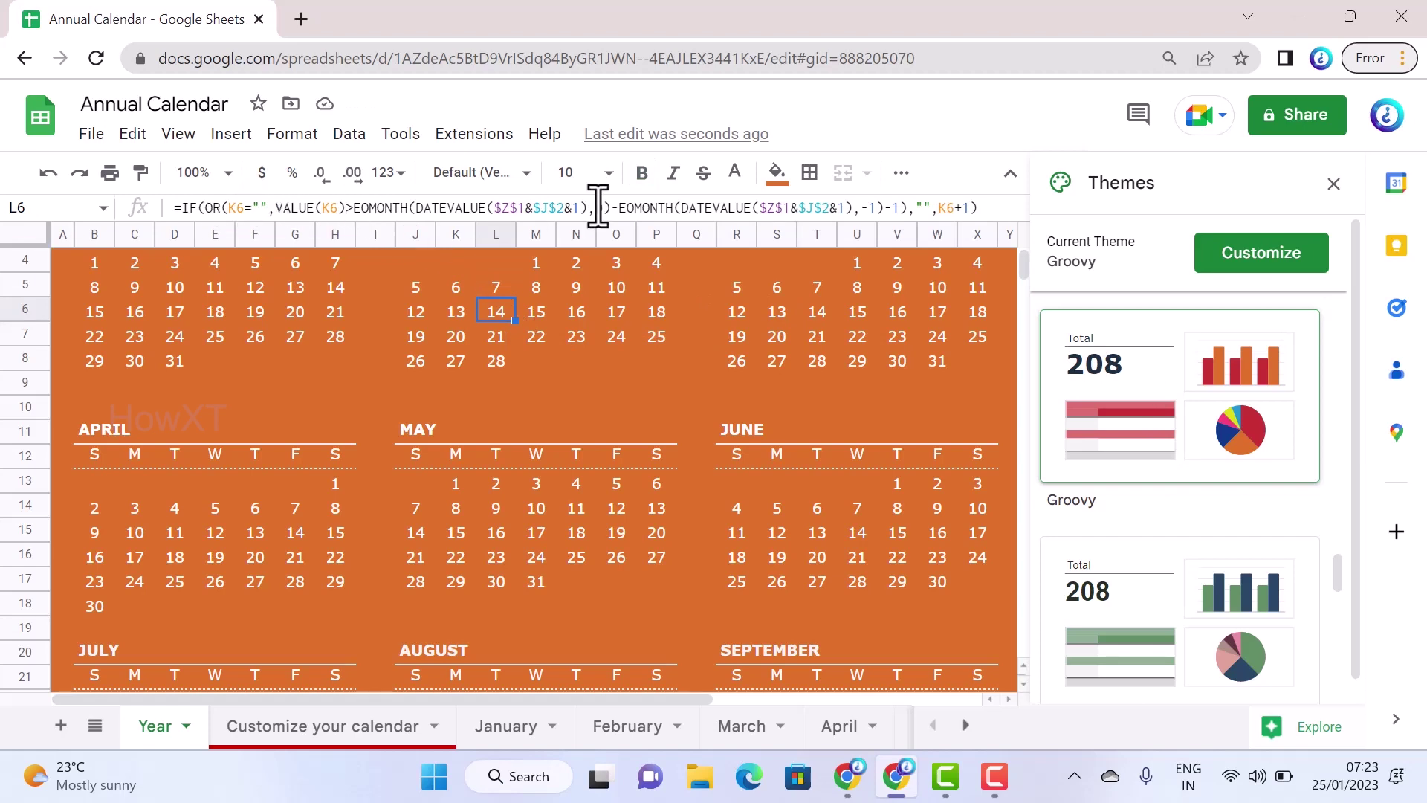
Inspect the formula behind February 14 on the Year overview, then open the February sheet
scroll(606, 364, "up", 1)
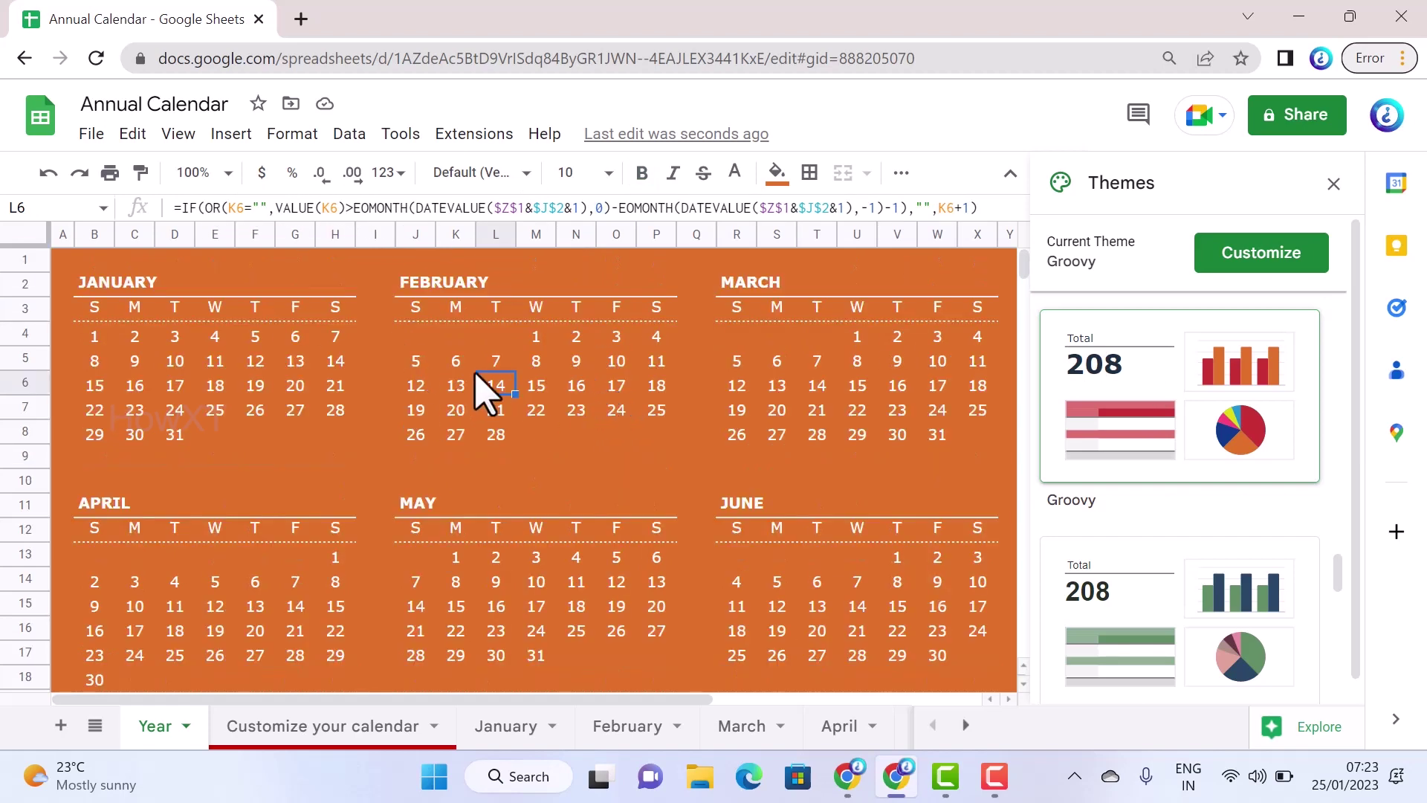
double_click(503, 386)
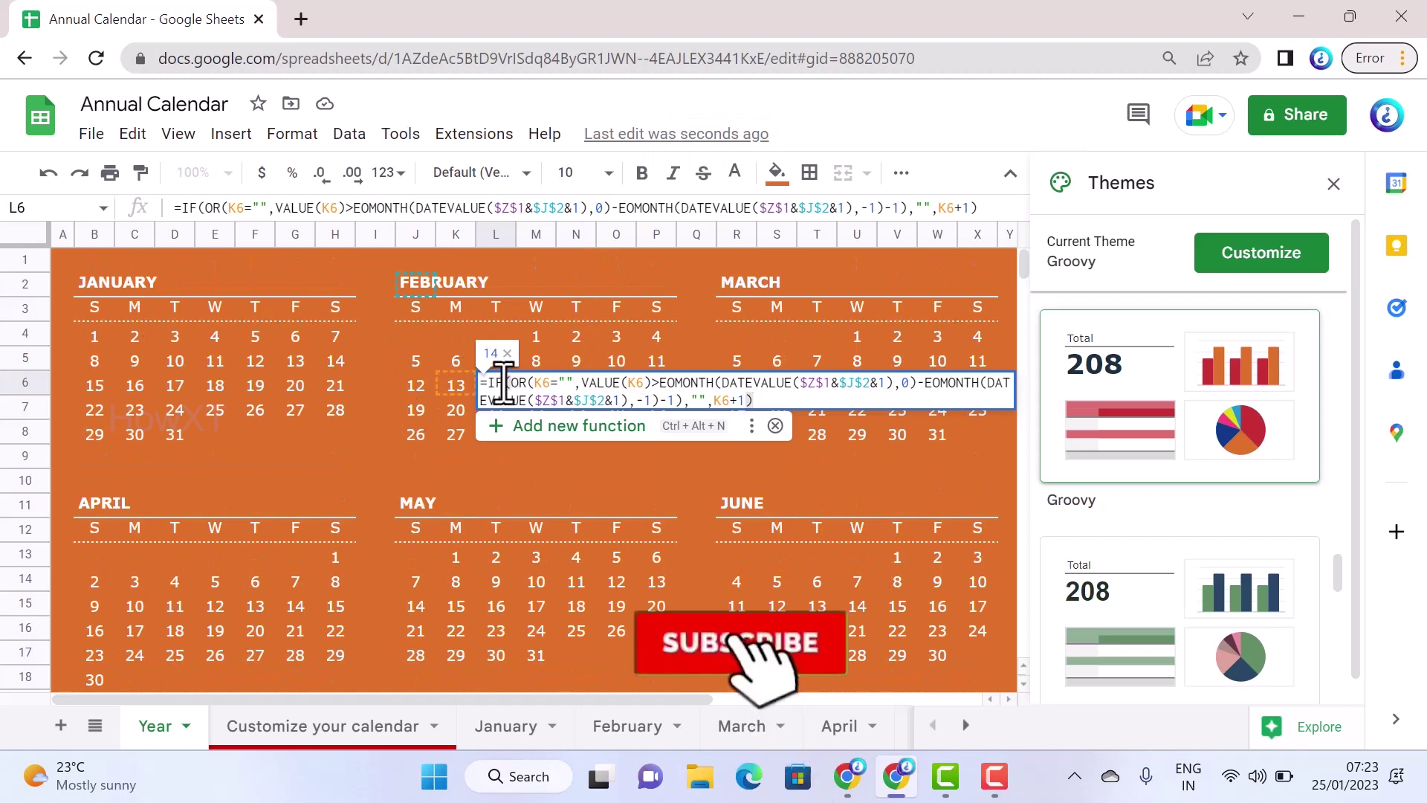
left_click(694, 480)
left_click(461, 387)
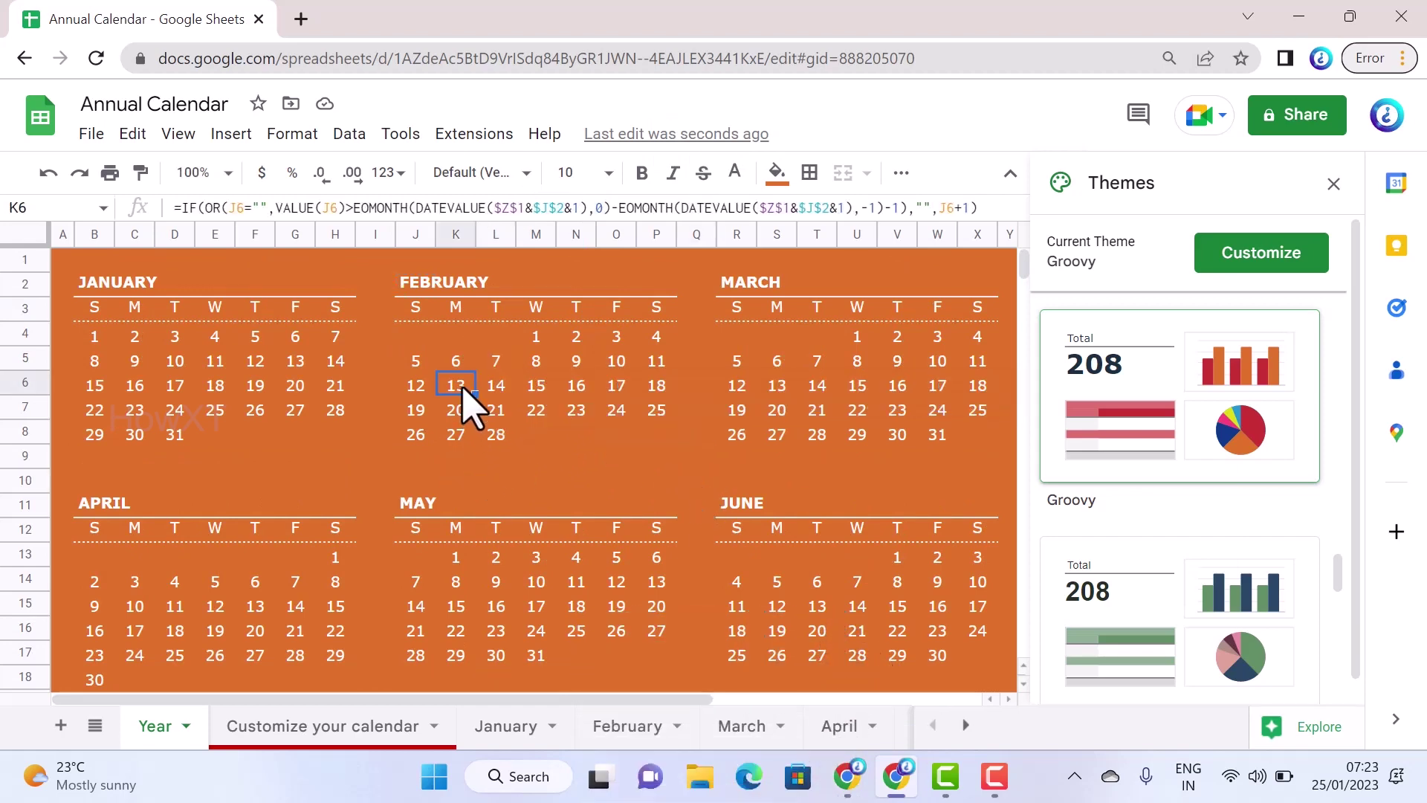
left_click(628, 726)
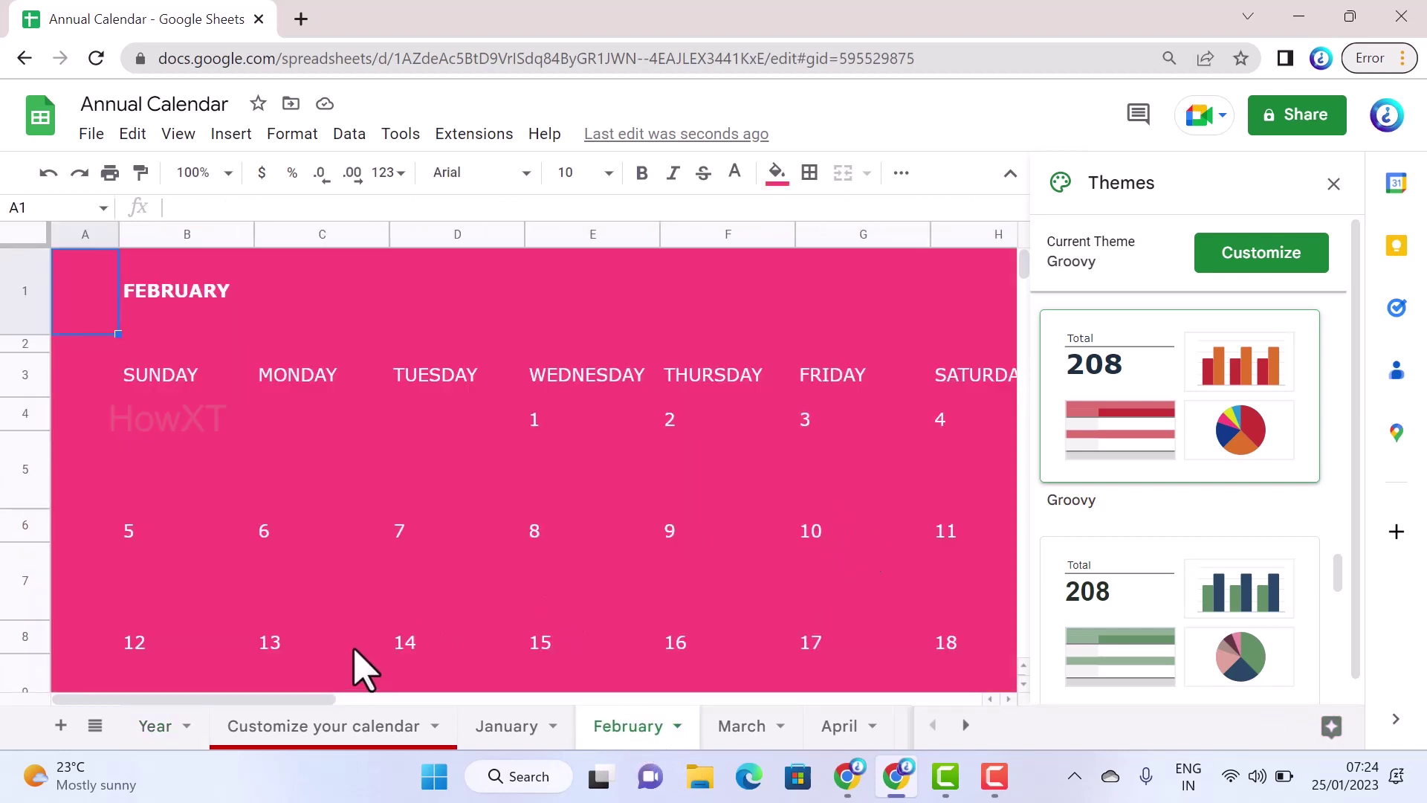
Enter 'Job fair' in cell C9 under February 13, then go back to the Year sheet
left_click(312, 643)
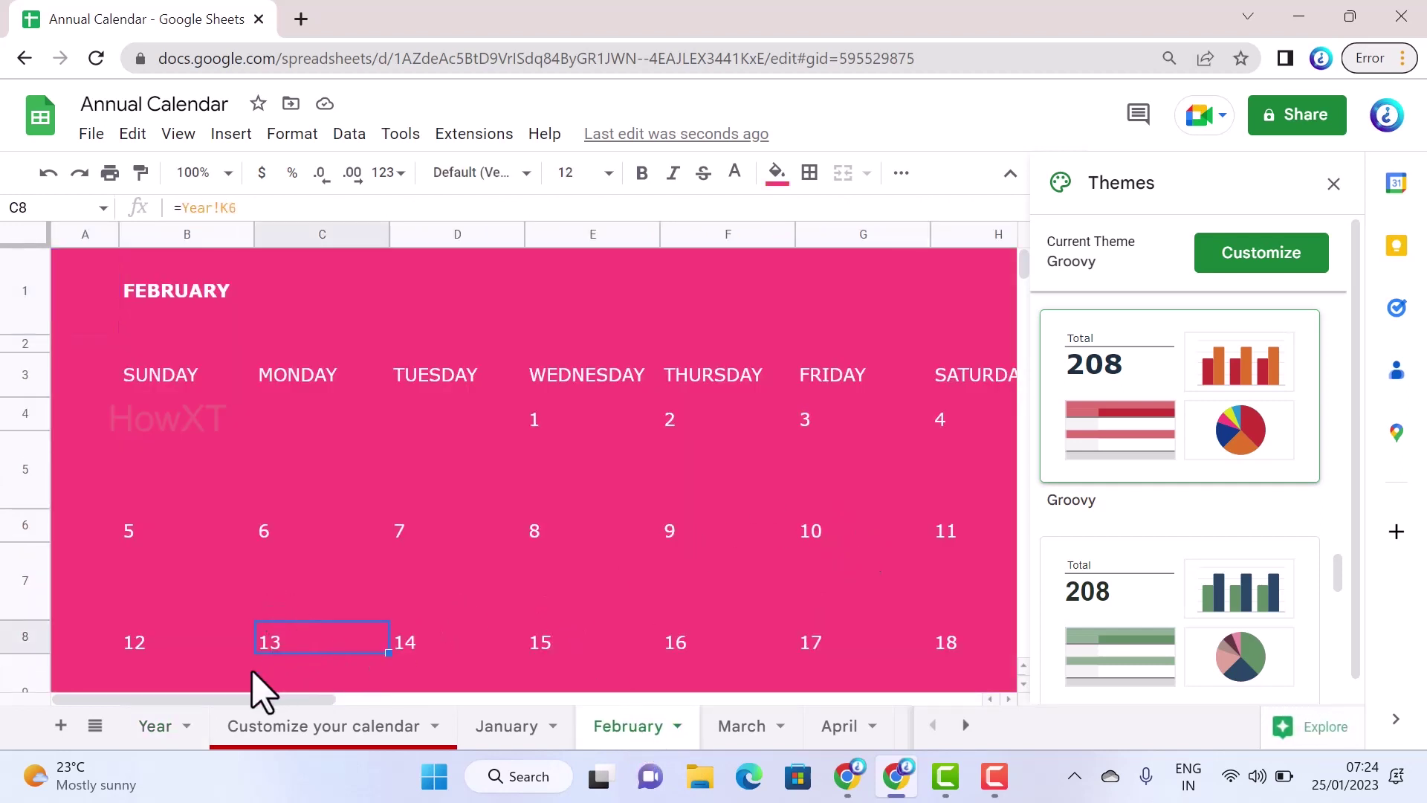
left_click(252, 671)
left_click(309, 659)
scroll(290, 662, "down", 1)
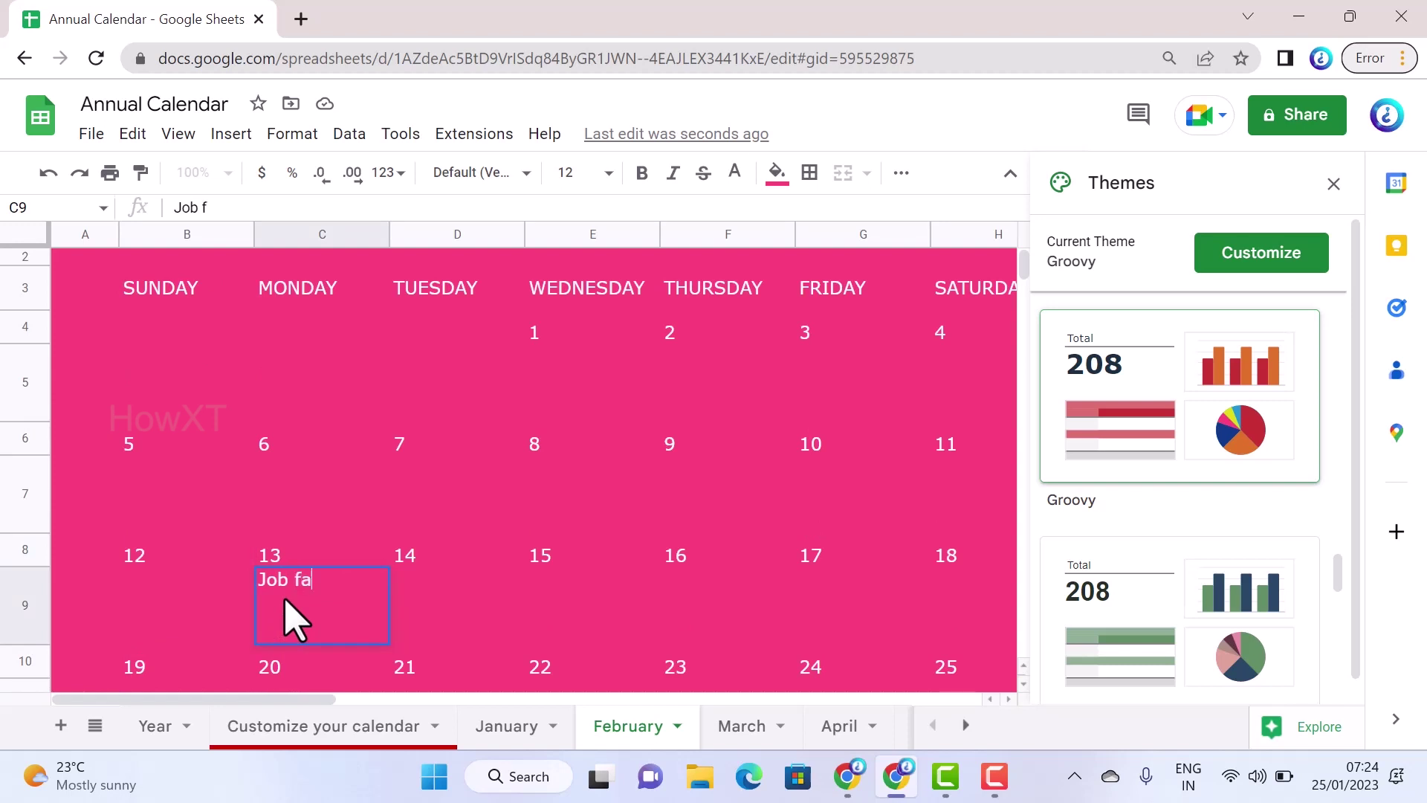
left_click(600, 521)
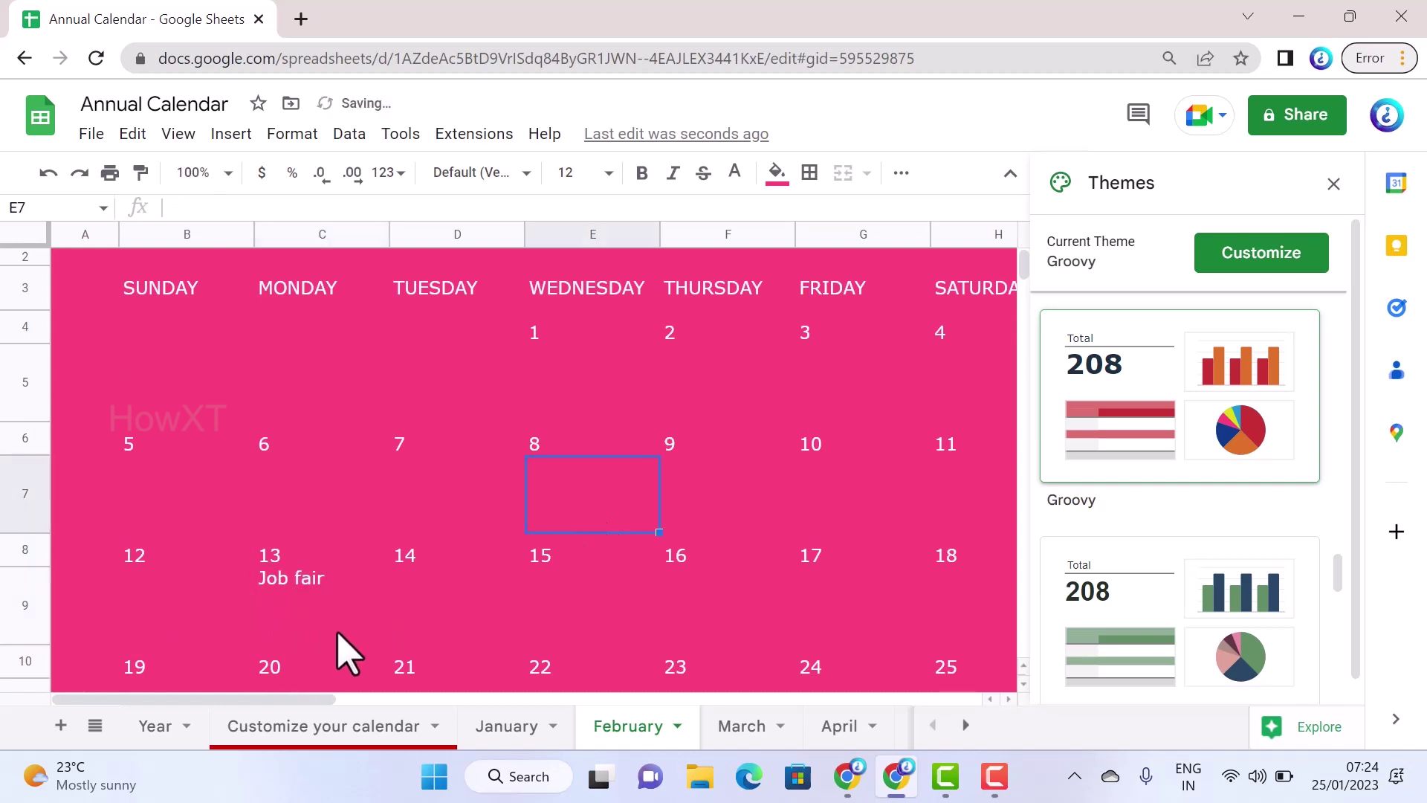
left_click(152, 729)
Select February 13 on the Year overview and look over the February and March sheets
left_click(345, 437)
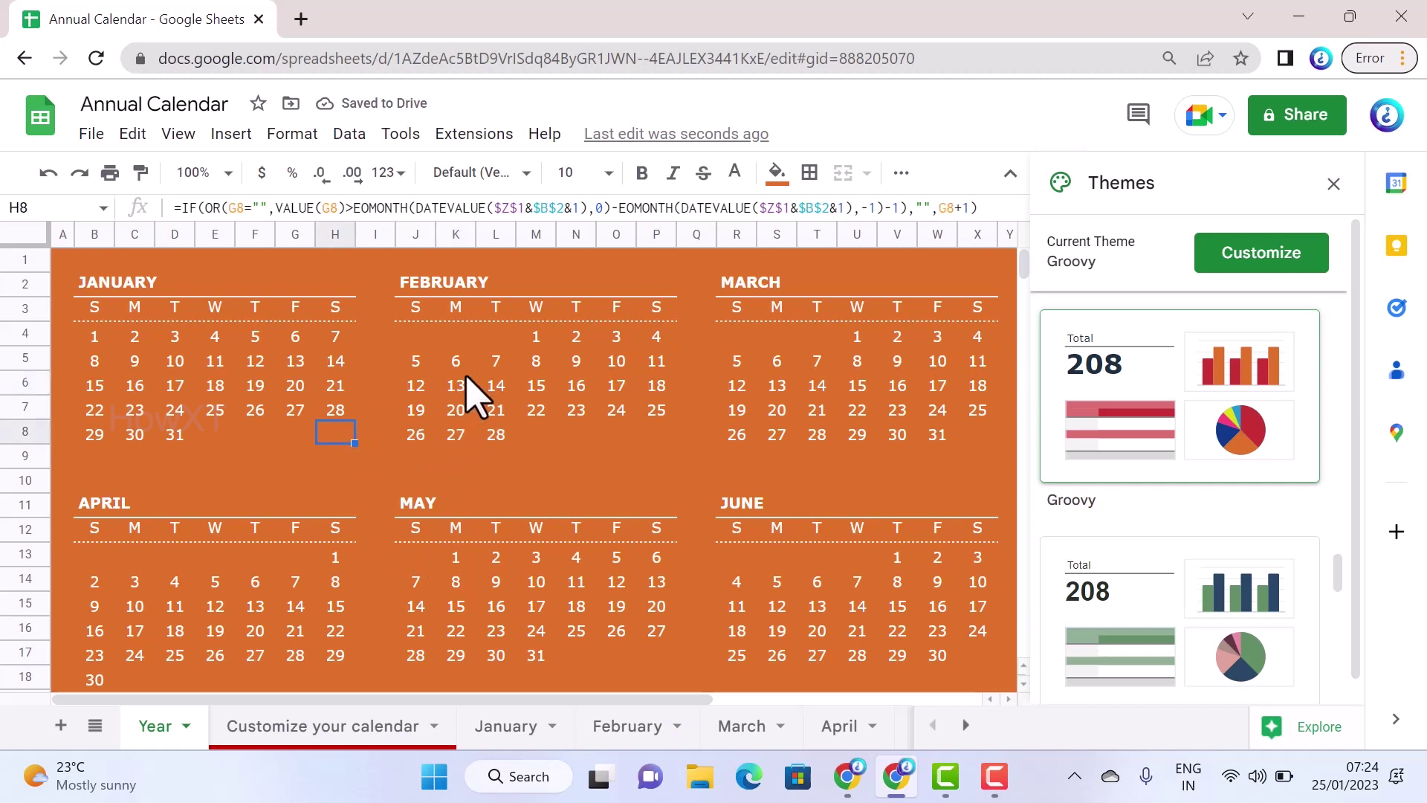
left_click(487, 368)
left_click(452, 395)
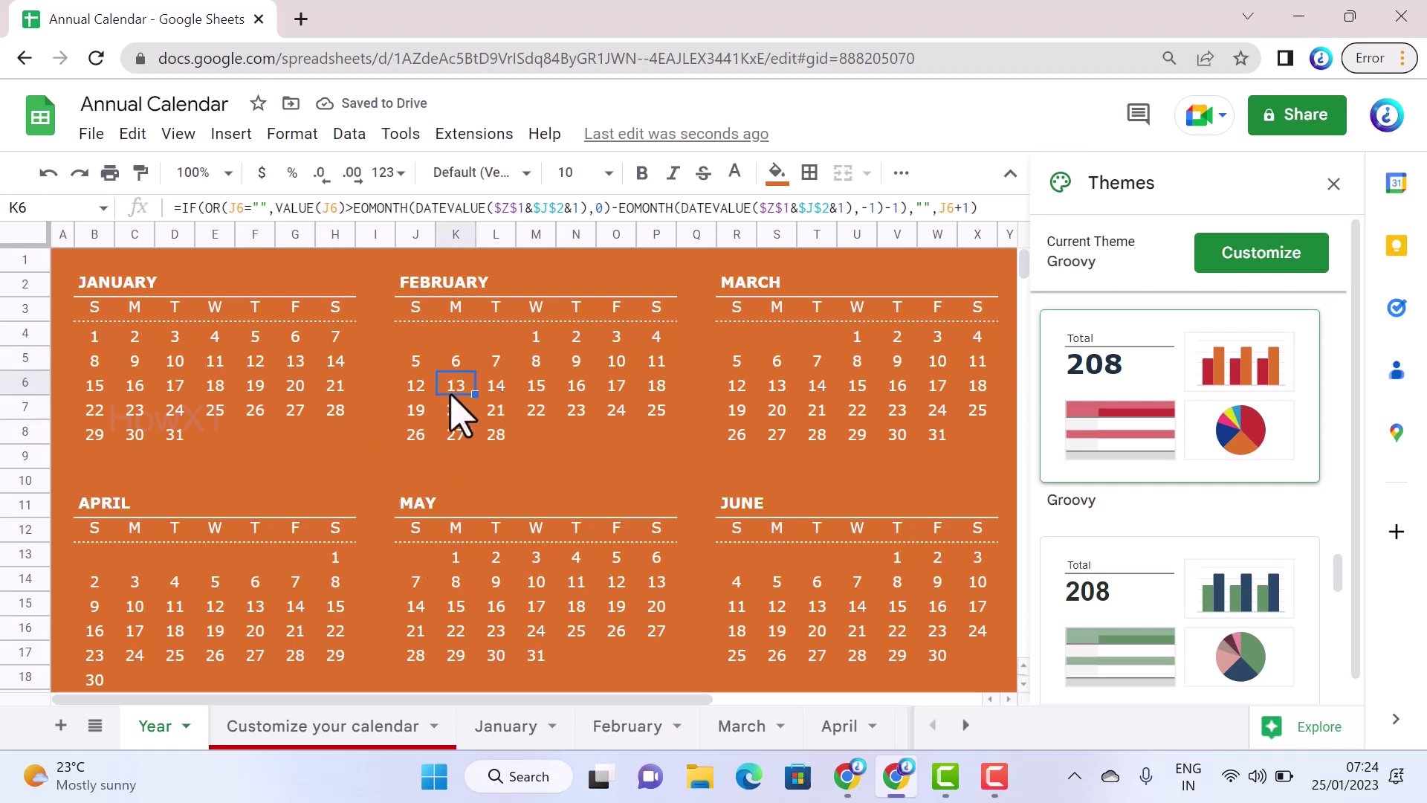
left_click(633, 726)
left_click(762, 726)
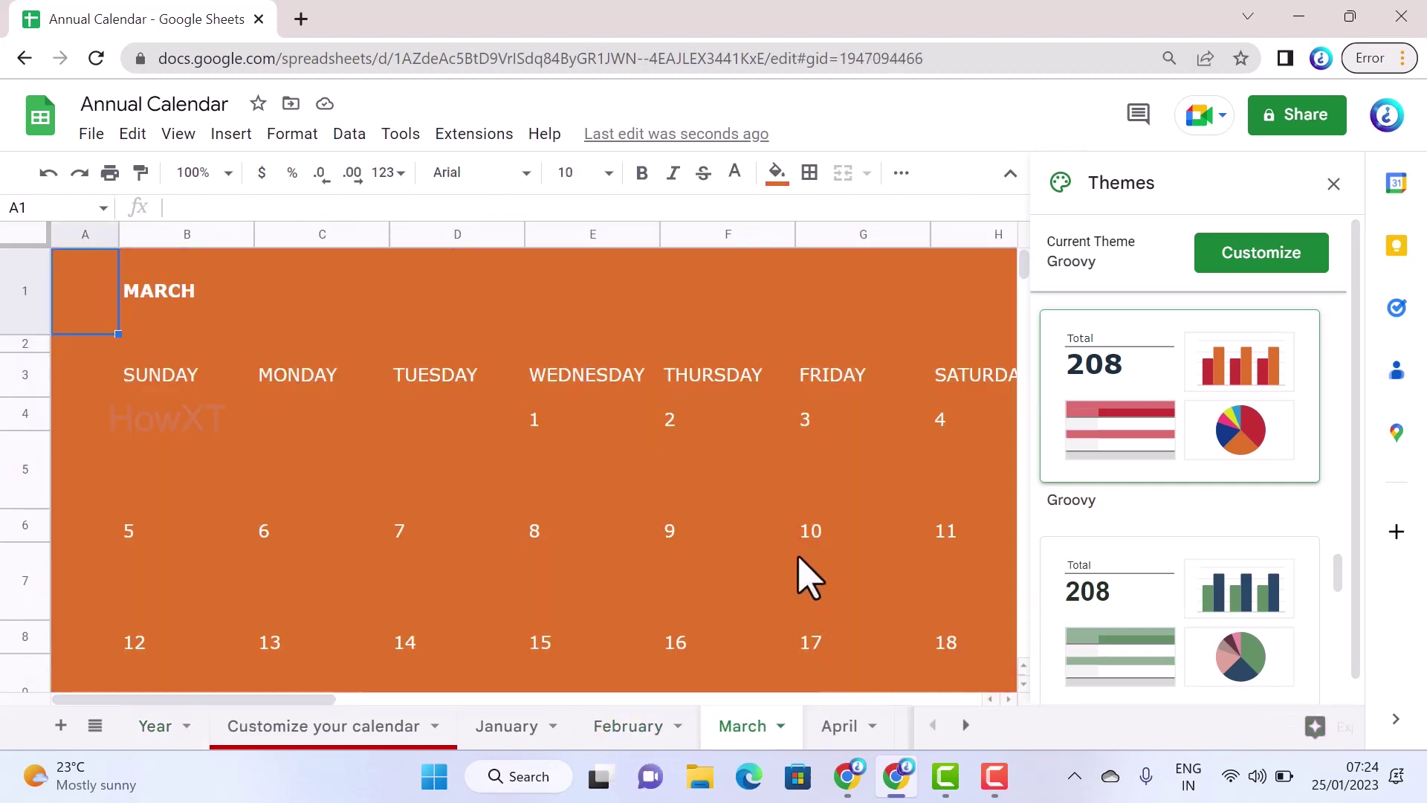
Close the Themes sidebar and return to the full-width Year overview
left_click(1333, 183)
scroll(1182, 425, "down", 3)
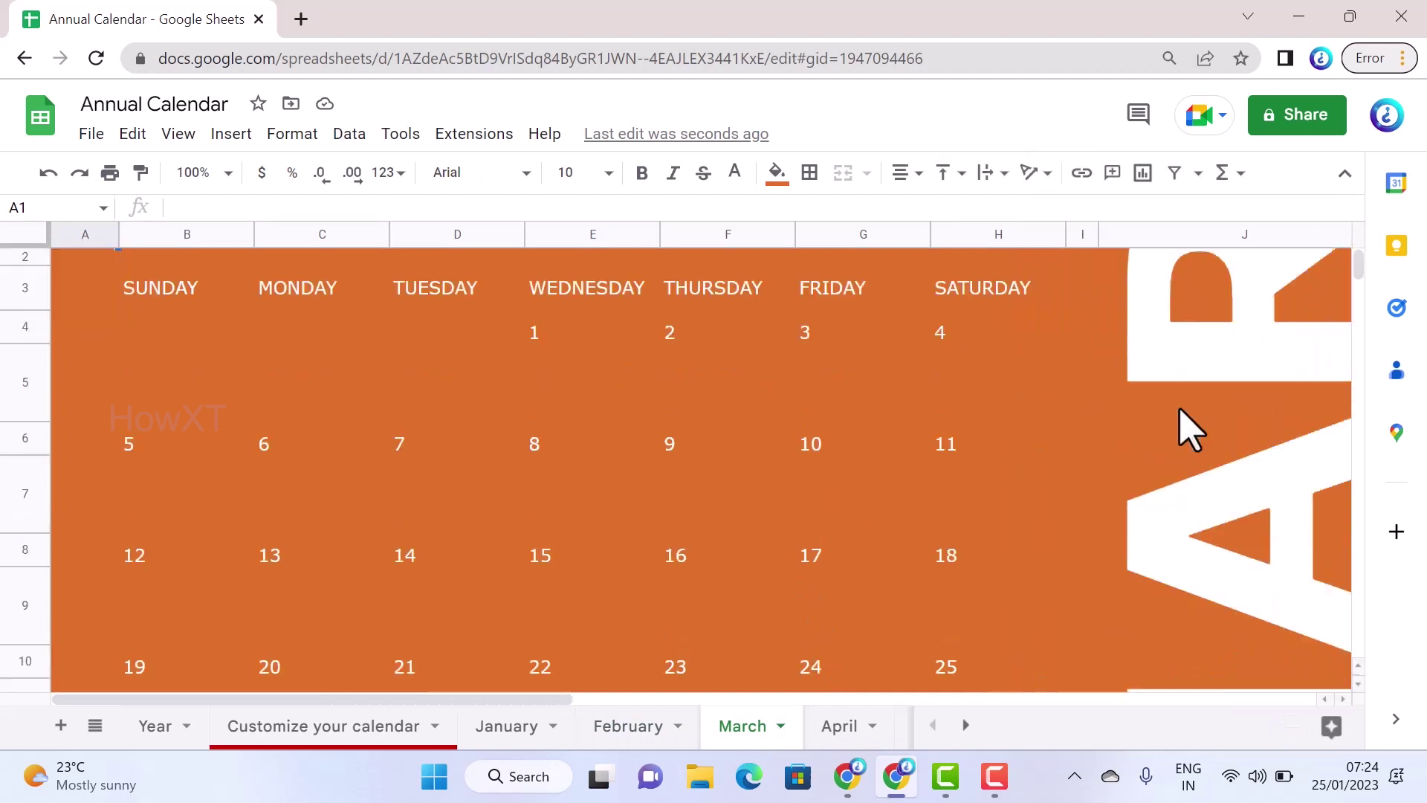
scroll(891, 524, "up", 3)
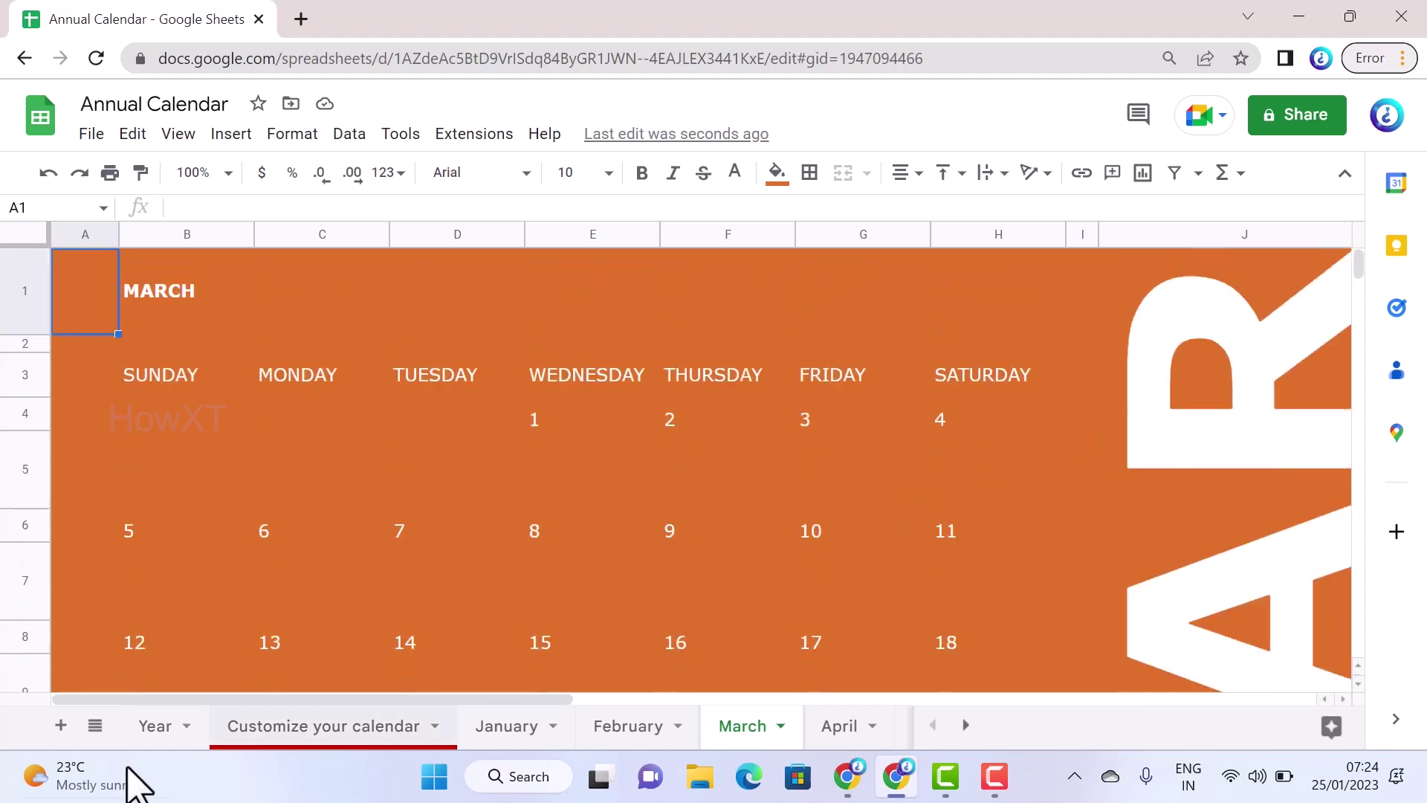
left_click(173, 725)
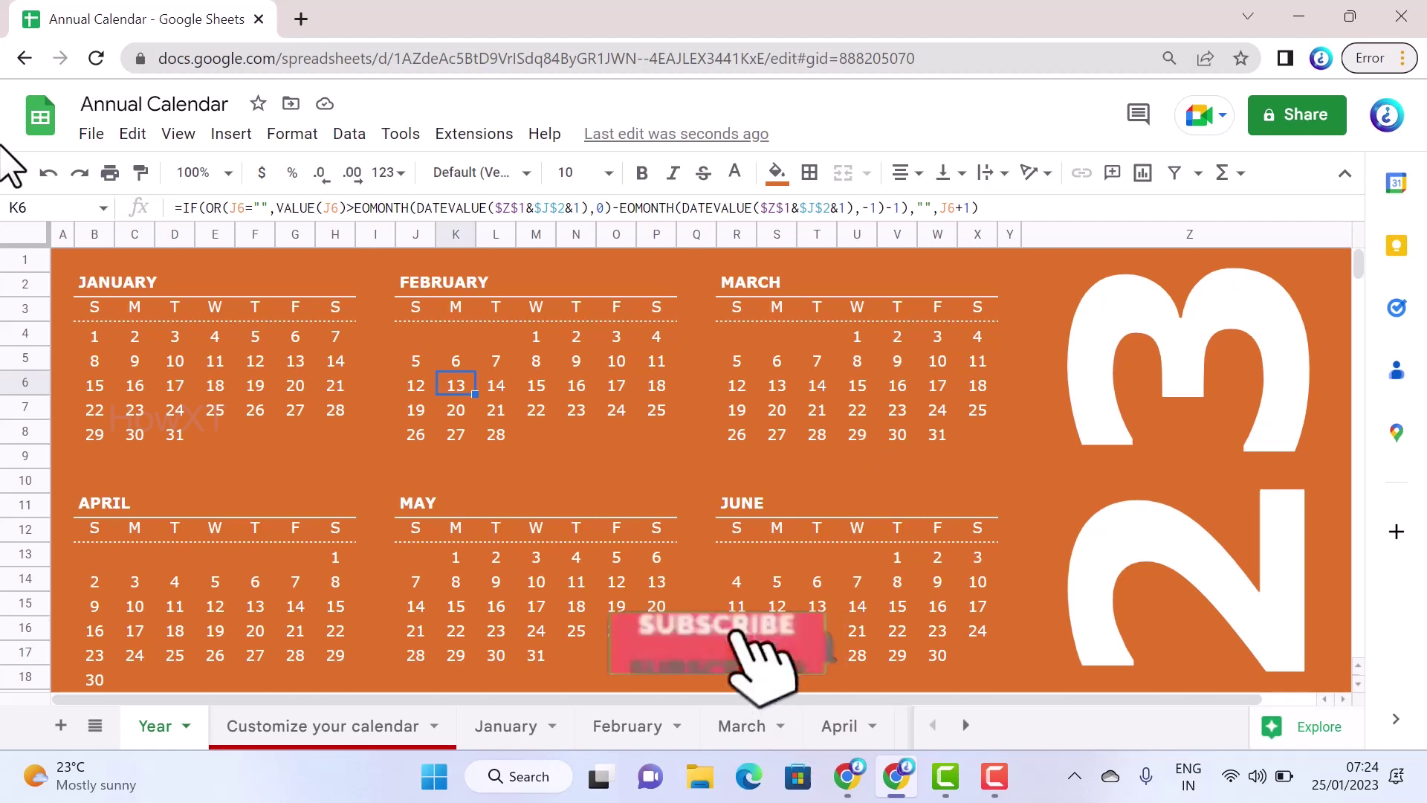
Download the spreadsheet as PDF (.pdf) via File > Download to reach the export settings
left_click(92, 137)
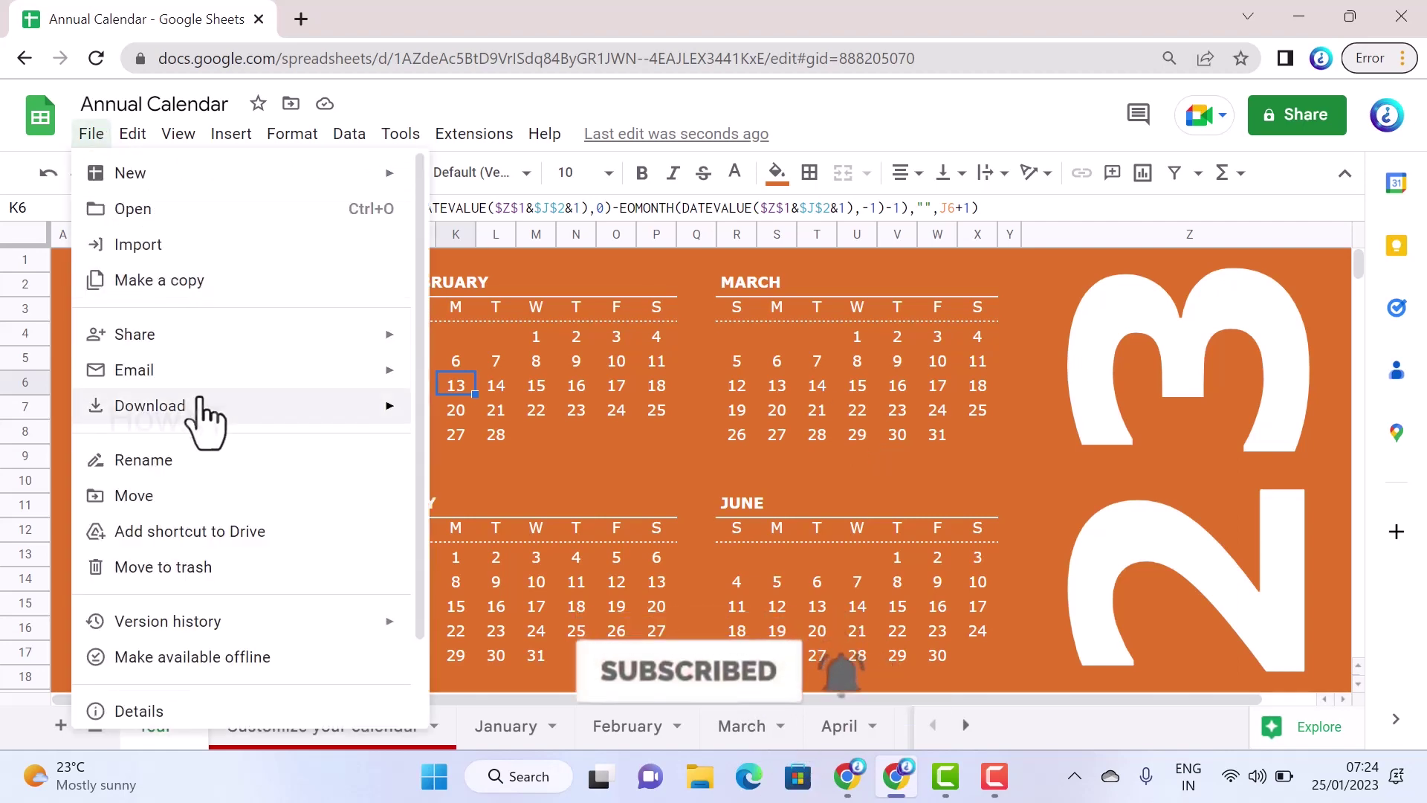
mouse_move(202, 416)
left_click(494, 485)
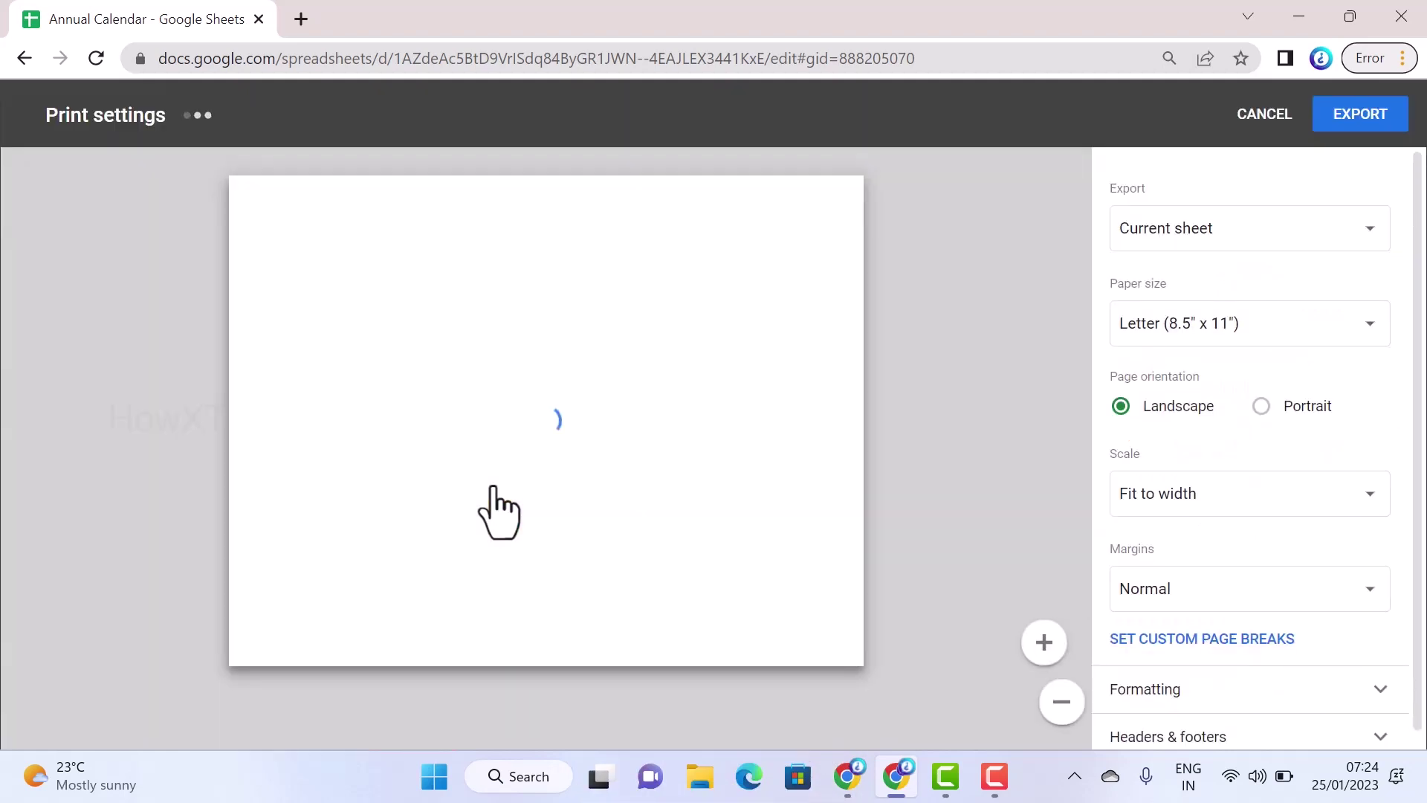